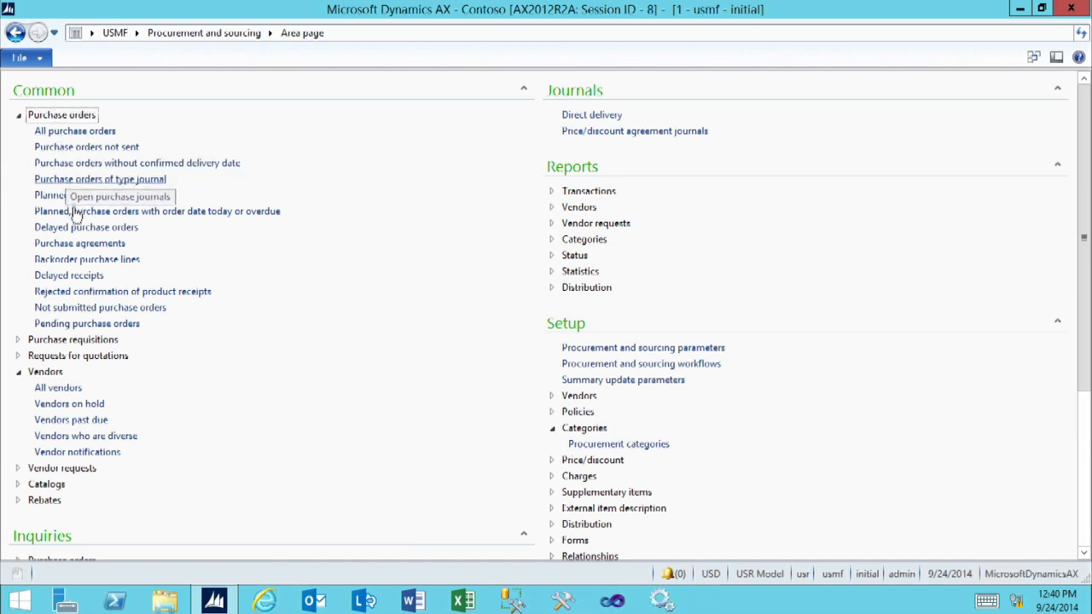
- Create a new purchase agreement and assign it to the vendor account ParcelCarrier
{"action": "left_click", "coordinate": [92, 245]}
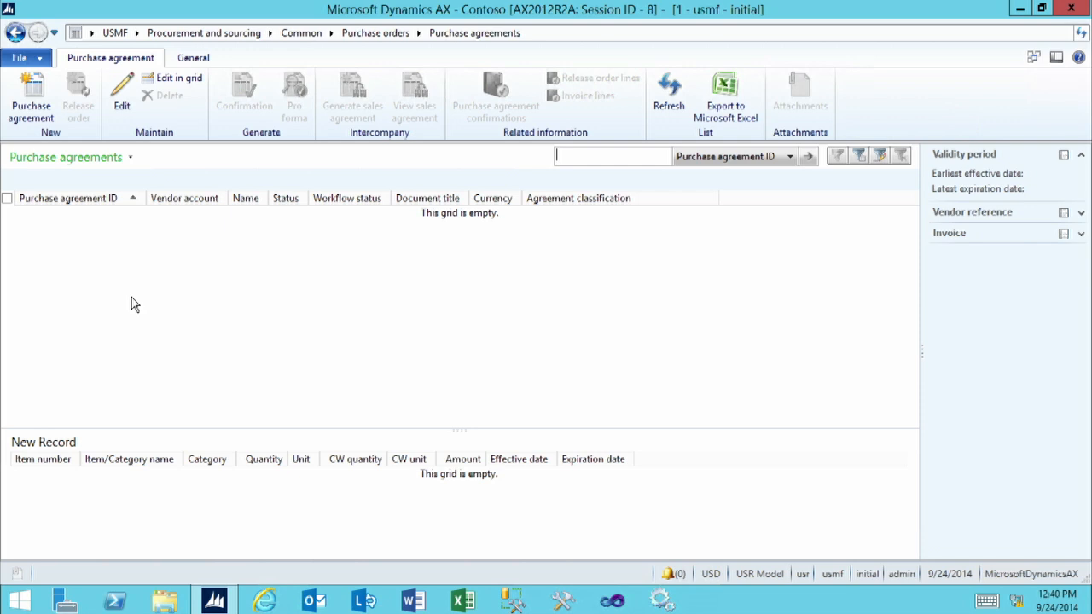
{"action": "left_click", "coordinate": [32, 99]}
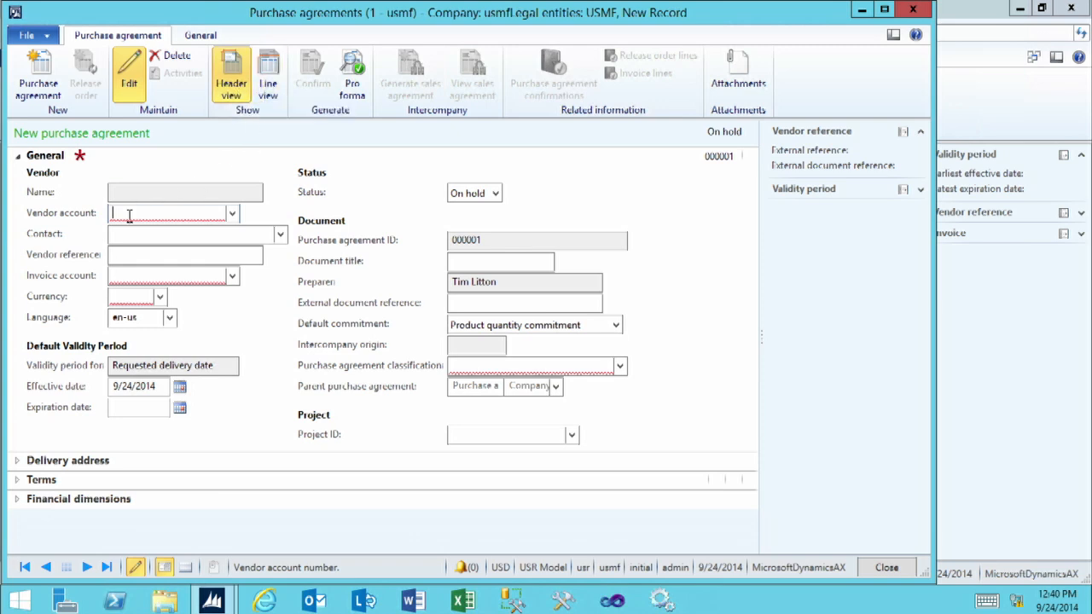
{"action": "left_click", "coordinate": [234, 213]}
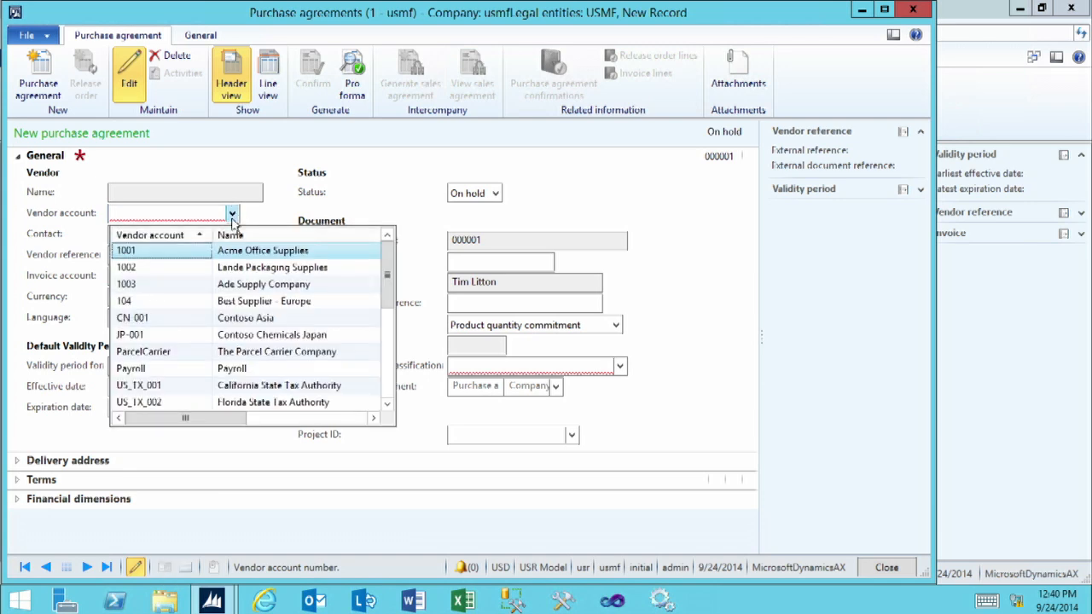
{"action": "left_click", "coordinate": [155, 353]}
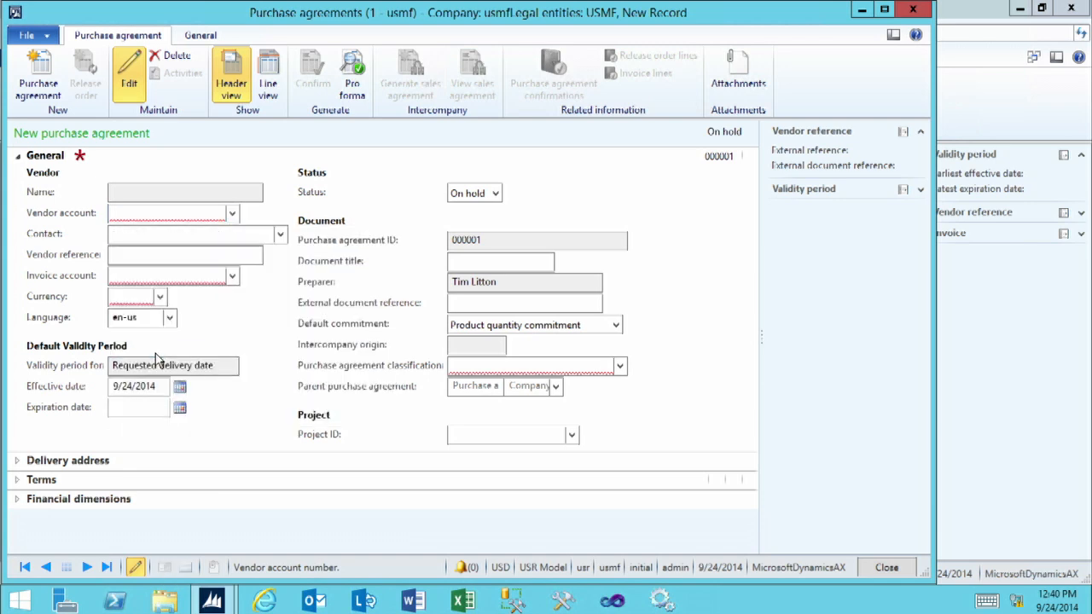
- Check the available contacts for the vendor and enter 7894561 as the vendor reference
{"action": "left_click", "coordinate": [144, 239]}
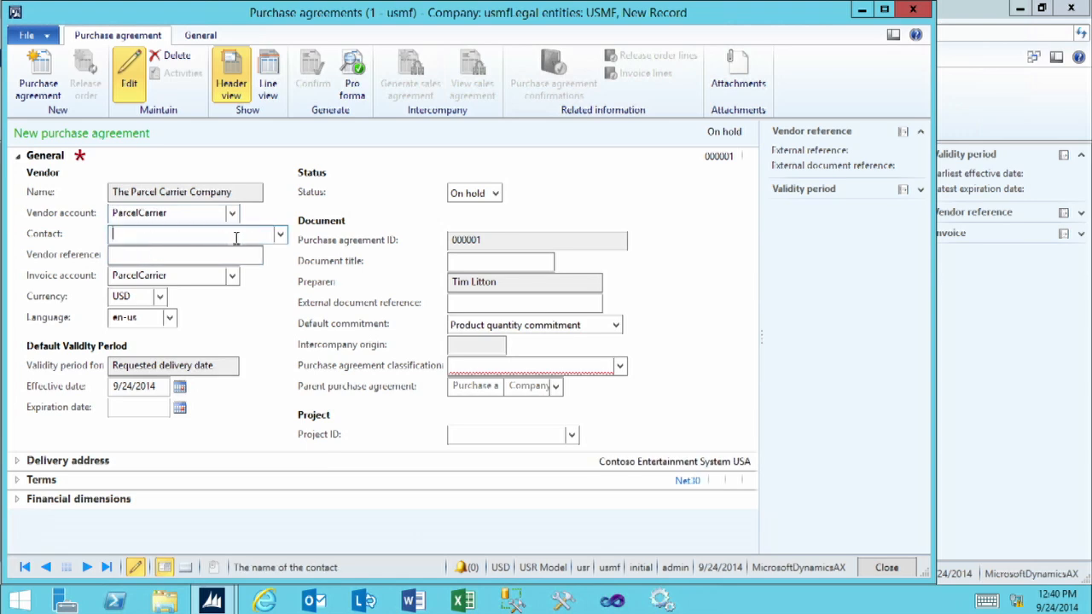
{"action": "left_click", "coordinate": [281, 238]}
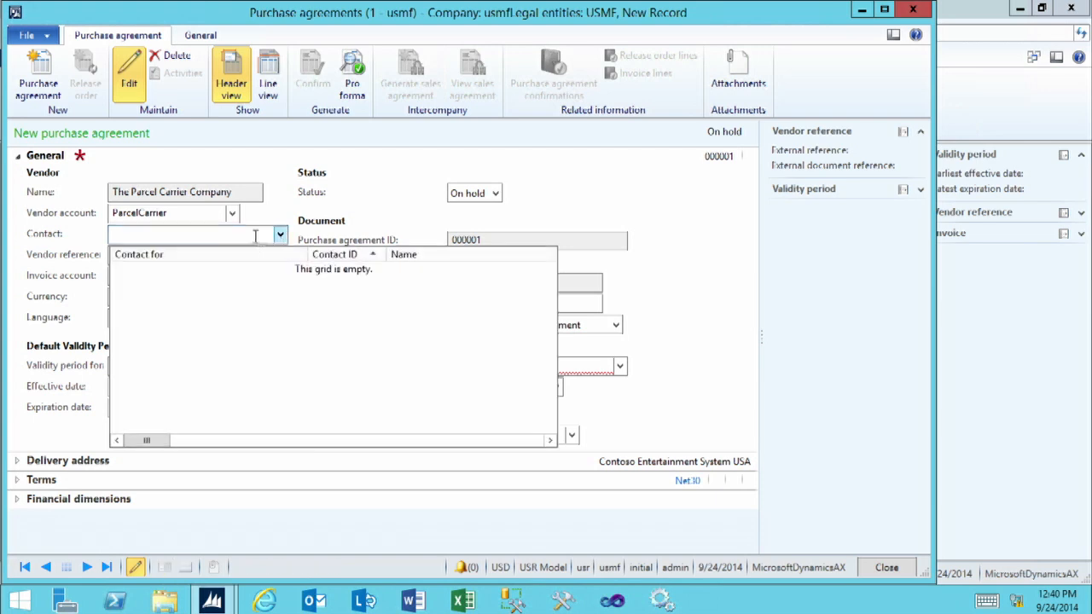
{"action": "left_click", "coordinate": [222, 236]}
{"action": "left_click", "coordinate": [181, 255]}
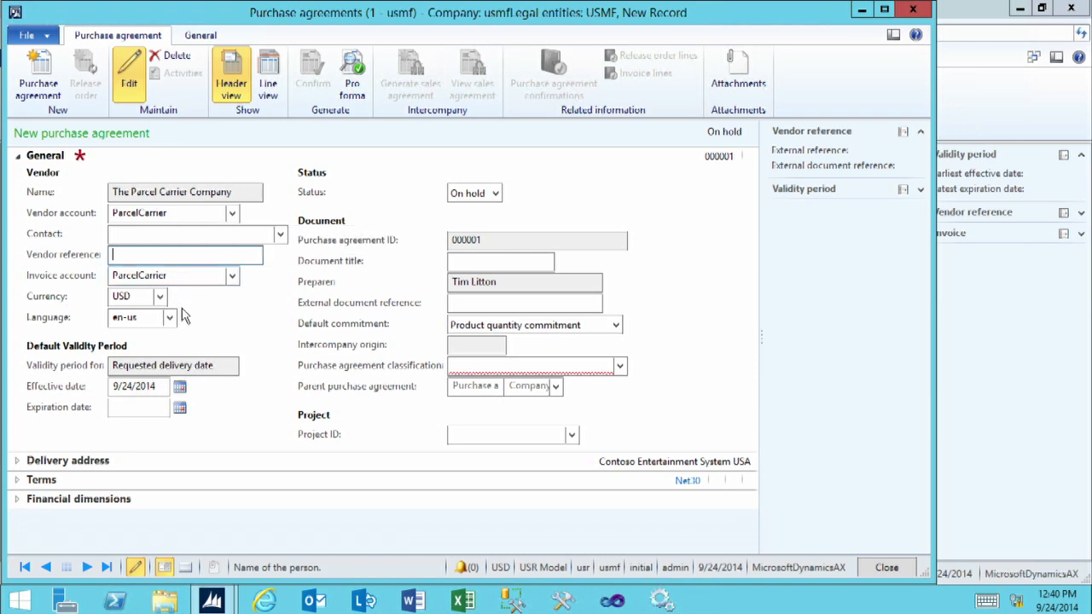
{"action": "type", "text": "7894561"}
- Set the agreement's default validity period to an effective date of 10/1/2014 and an expiration date of 10/1/2015
{"action": "left_click", "coordinate": [145, 412]}
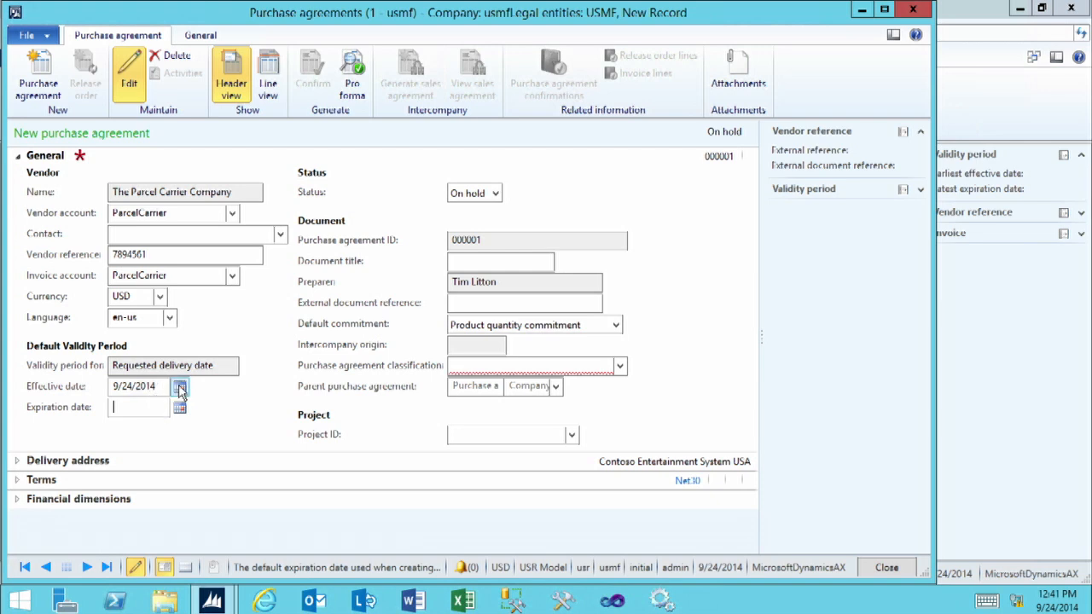
{"action": "left_click", "coordinate": [180, 387]}
{"action": "left_click", "coordinate": [232, 259]}
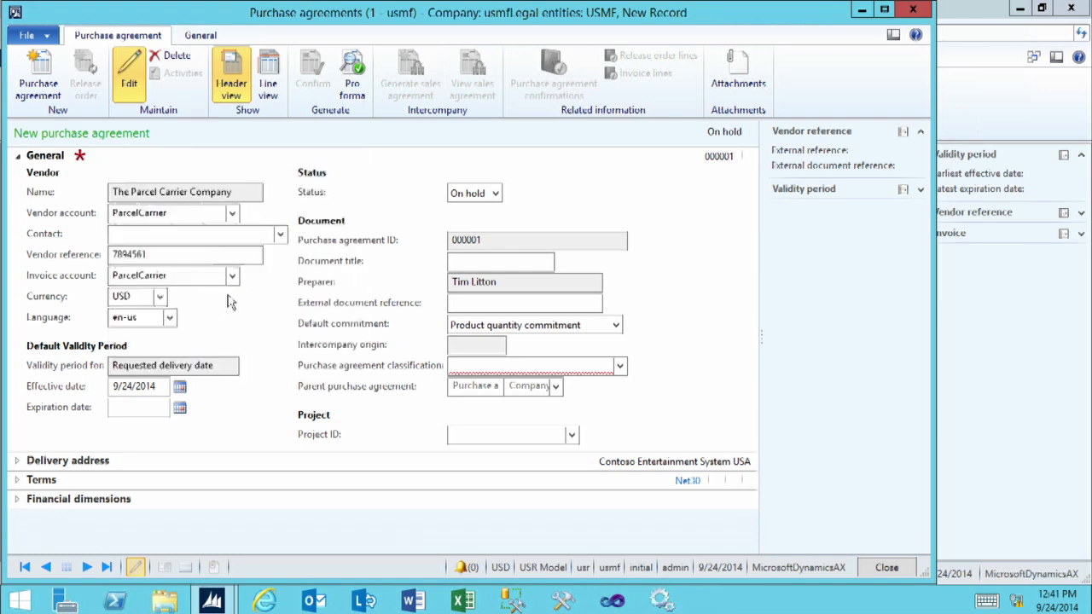
{"action": "left_click", "coordinate": [156, 407]}
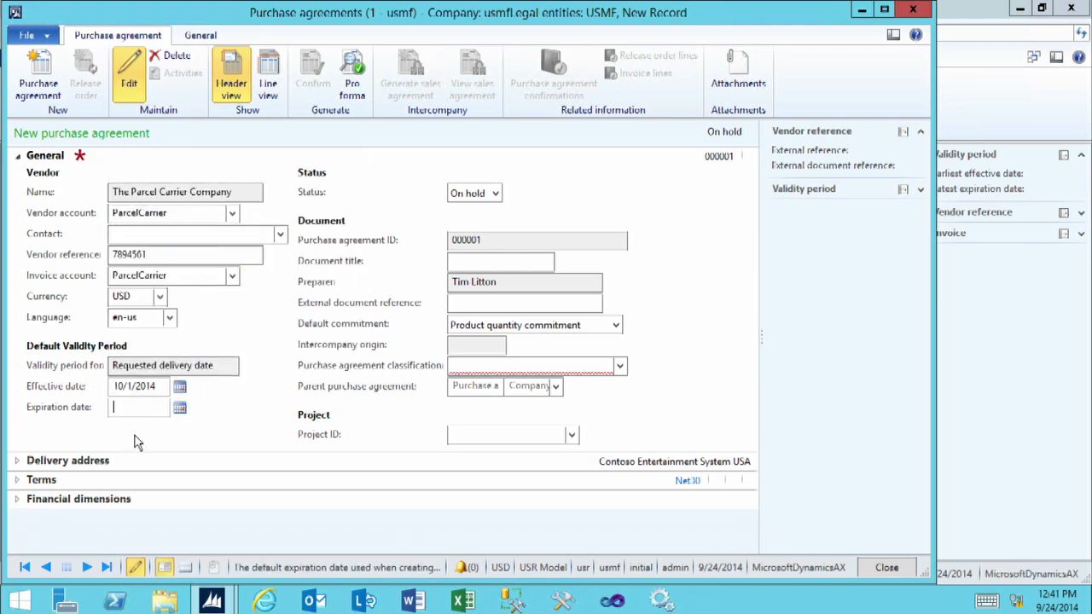
{"action": "type", "text": "10/1/2015"}
{"action": "key", "text": "Tab"}
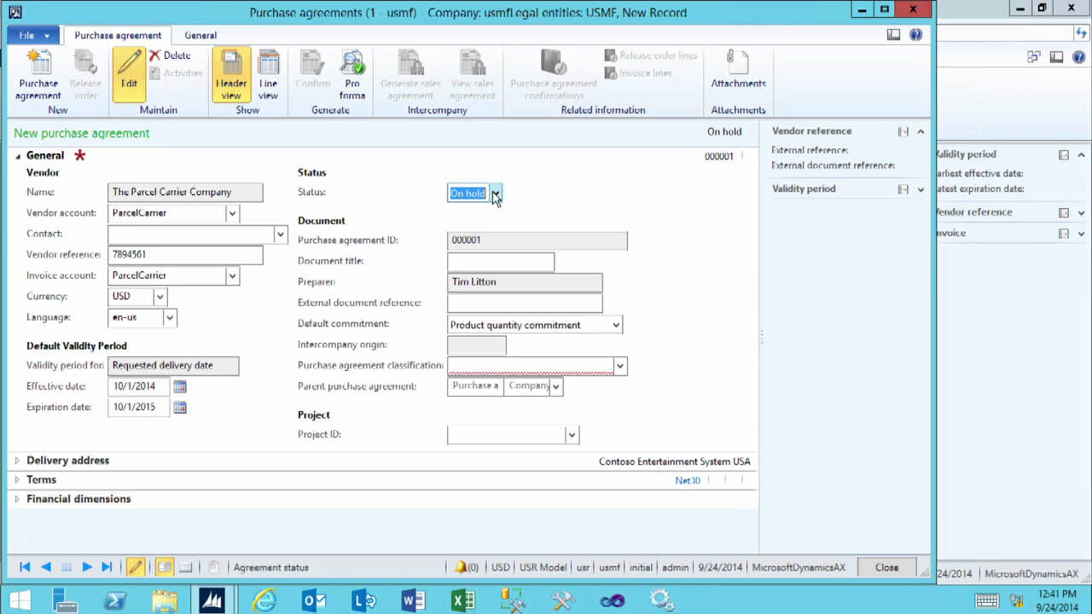
- Title the agreement document "2015 Box Agreement"
{"action": "left_click", "coordinate": [482, 262]}
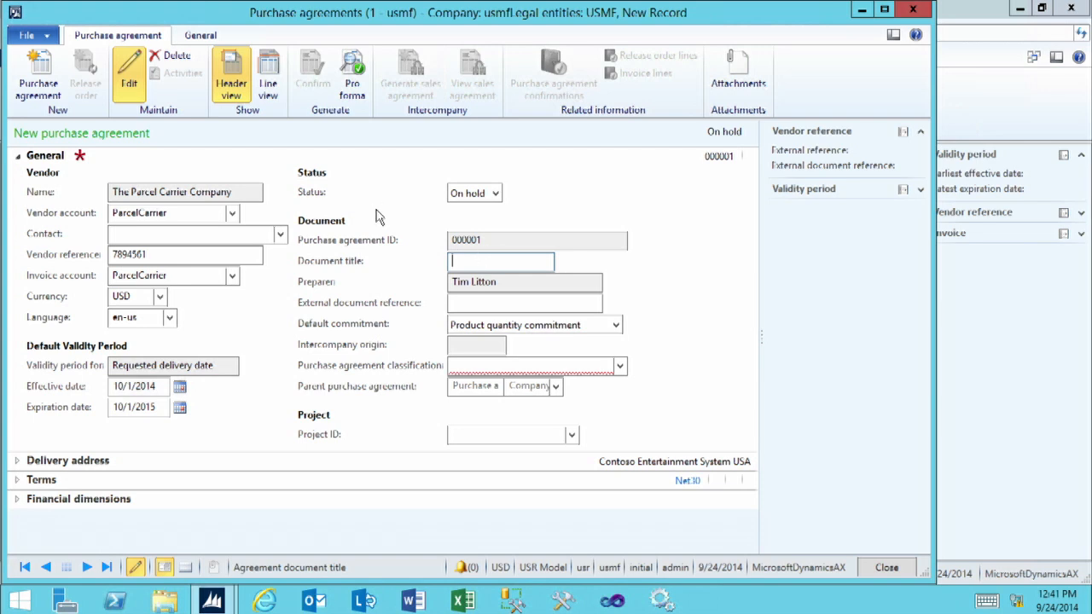
{"action": "type", "text": "2015 Box Agreement"}
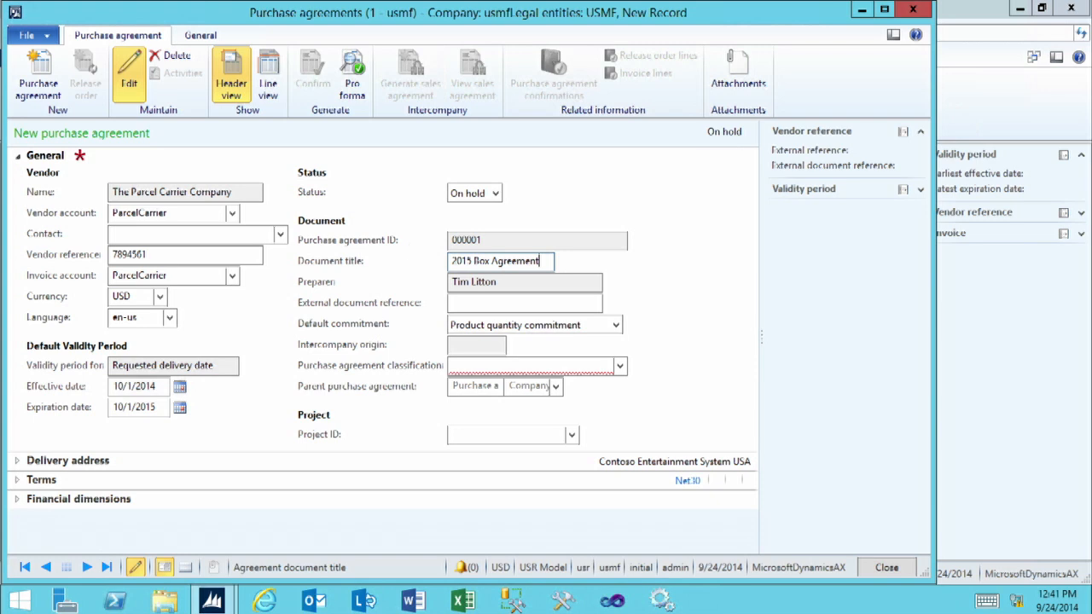
{"action": "key", "text": "Tab"}
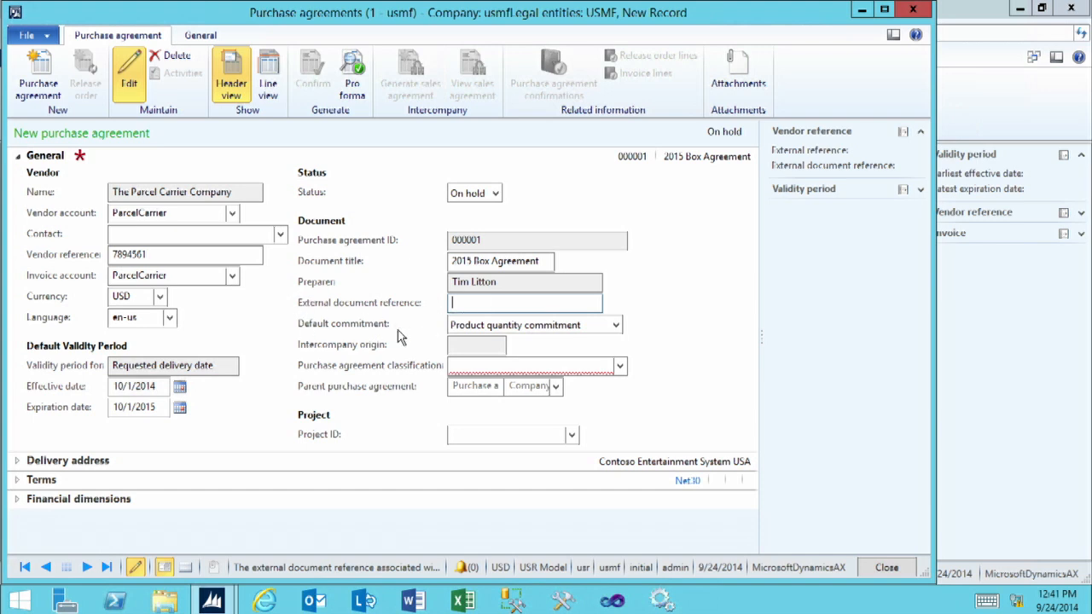
- Keep Product quantity commitment as the default commitment and set the purchase agreement classification to General purchases
{"action": "left_click", "coordinate": [615, 326]}
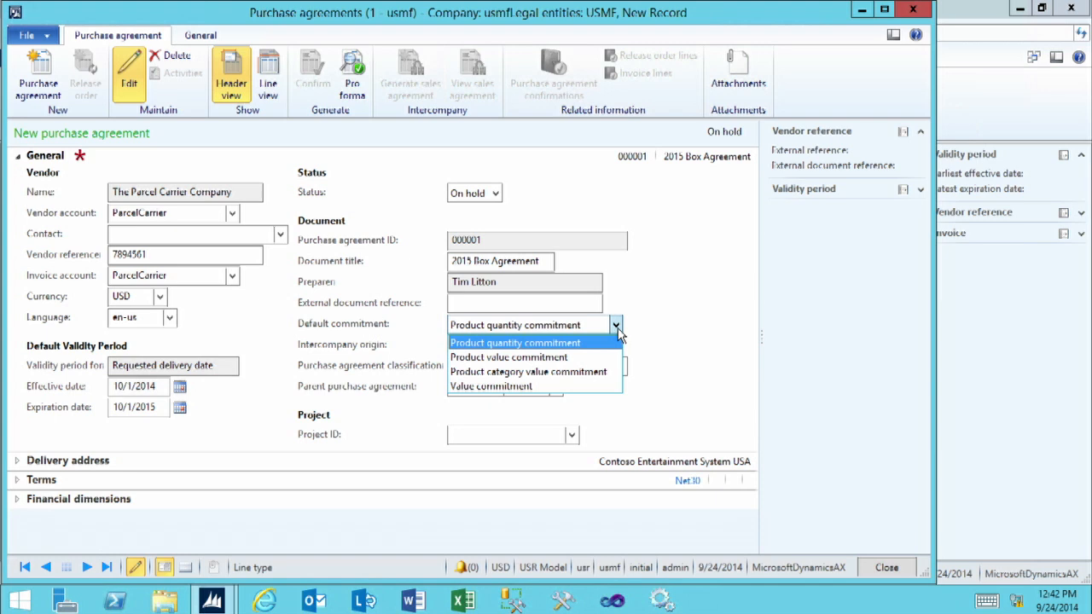
{"action": "left_click", "coordinate": [618, 332]}
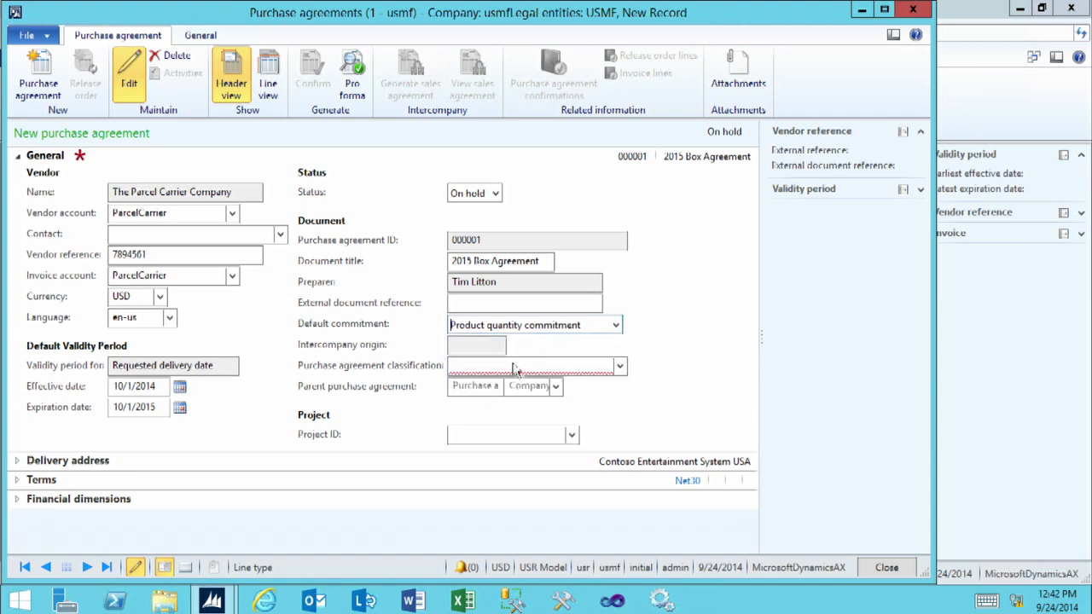
{"action": "left_click", "coordinate": [454, 365]}
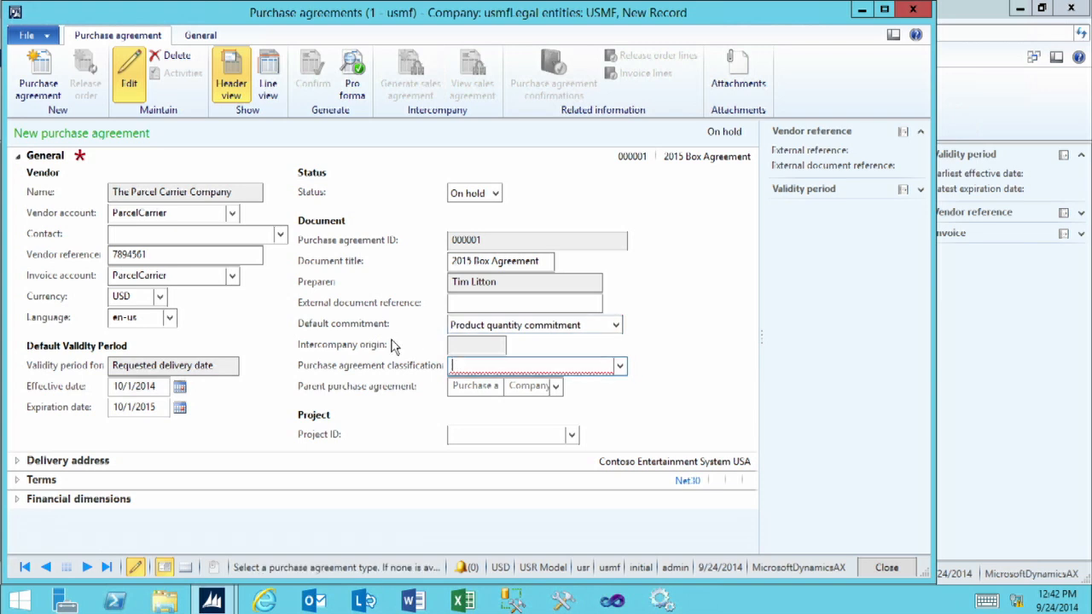
{"action": "left_click", "coordinate": [620, 366]}
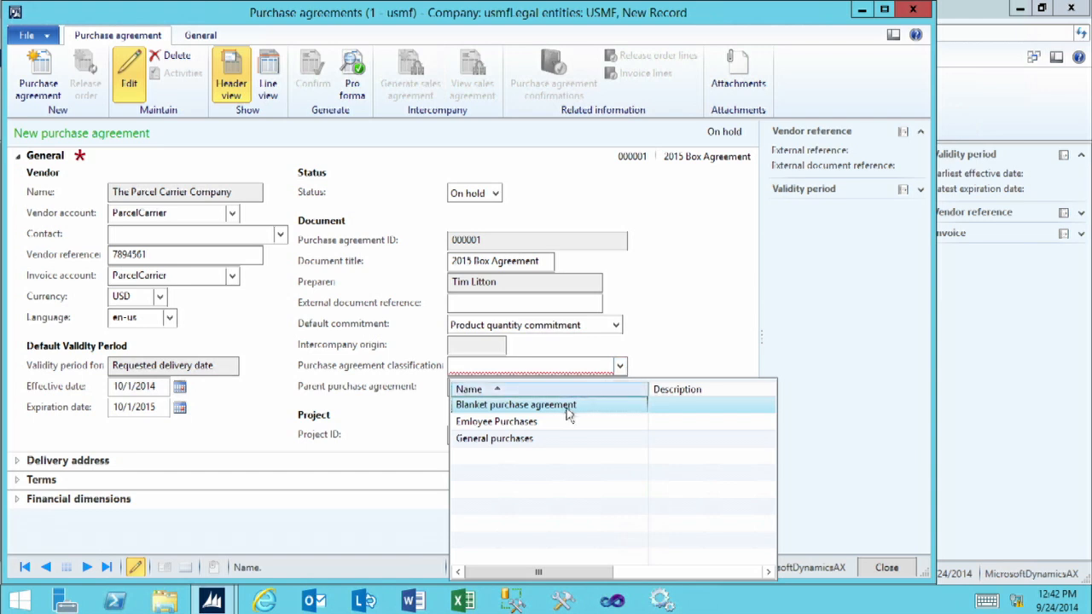
{"action": "left_click", "coordinate": [498, 439]}
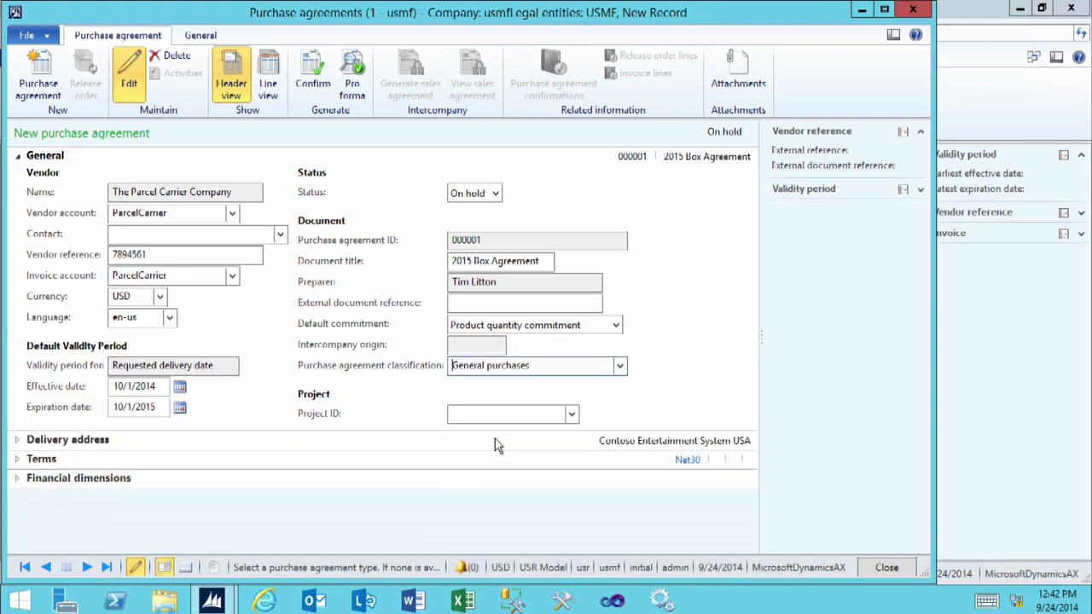
{"action": "left_click", "coordinate": [488, 414]}
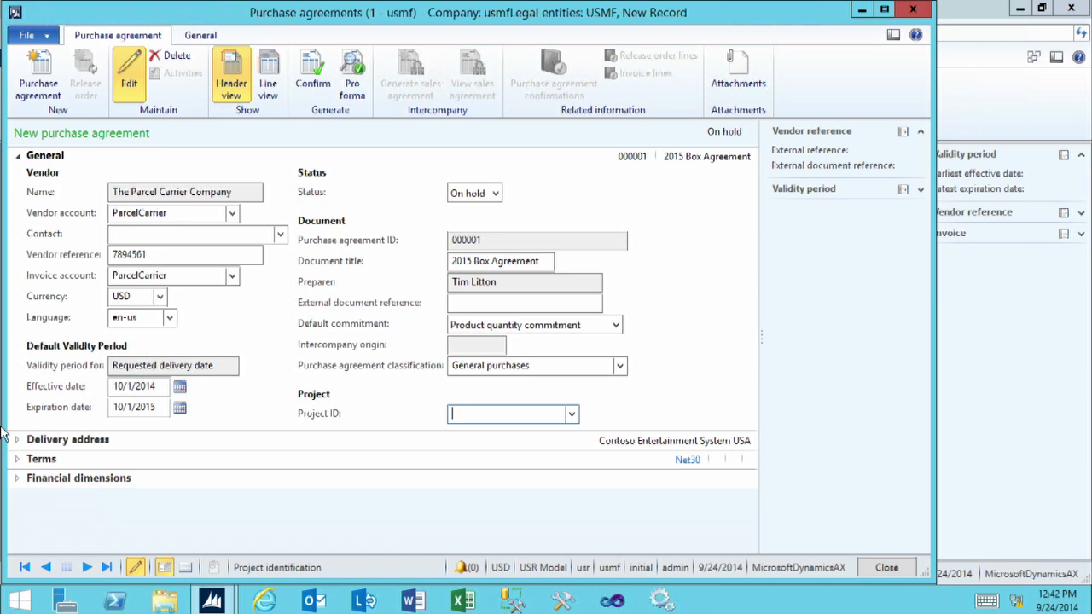
- Review the agreement header's delivery address, terms and default financial dimensions
{"action": "left_click", "coordinate": [18, 161]}
{"action": "left_click", "coordinate": [54, 180]}
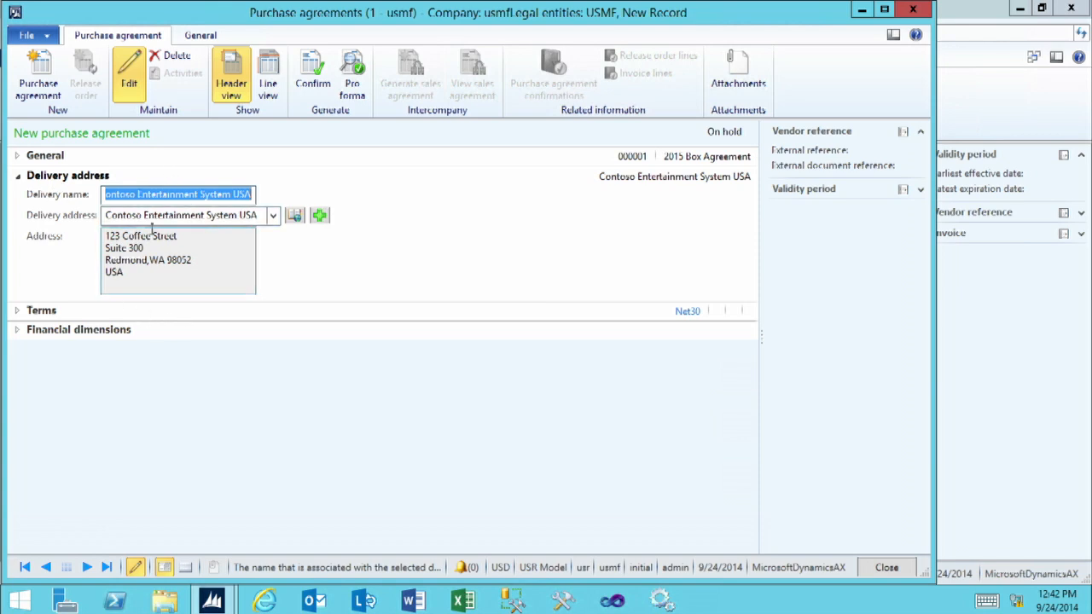
{"action": "left_click", "coordinate": [62, 177]}
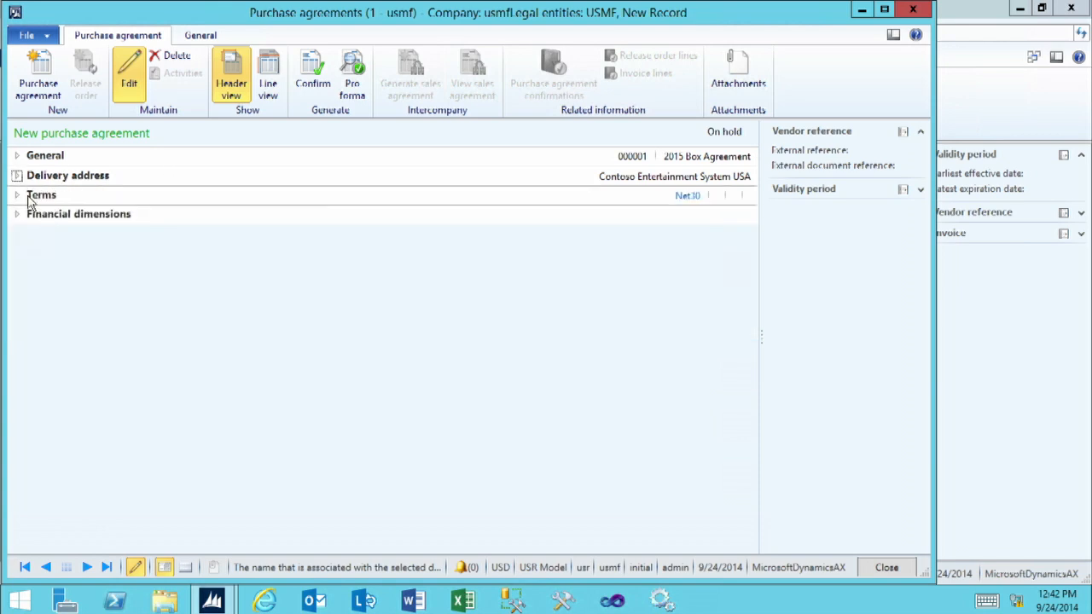
{"action": "left_click", "coordinate": [32, 197]}
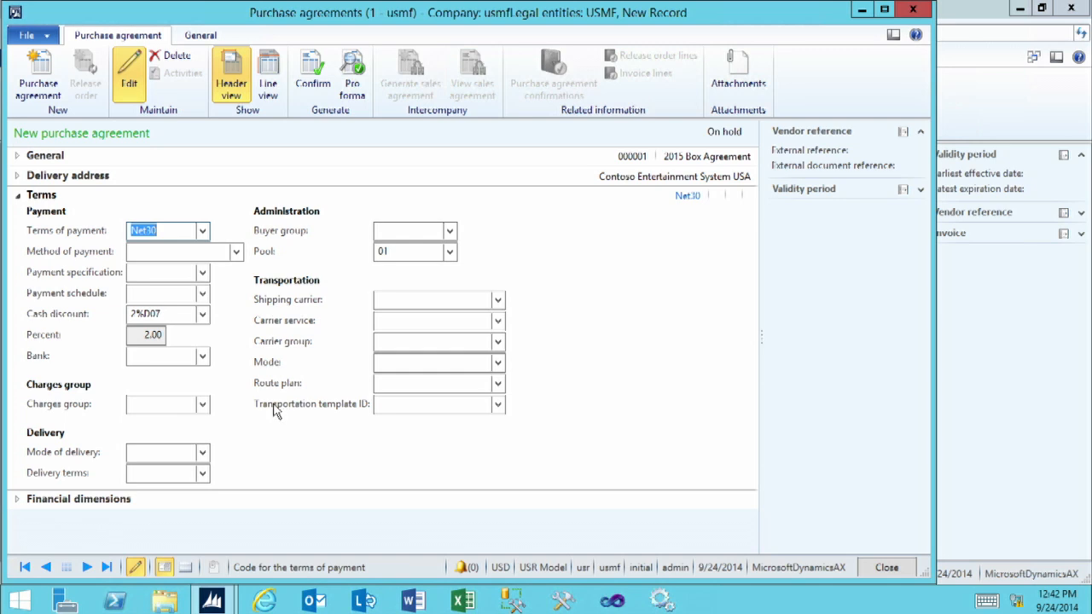
{"action": "left_click", "coordinate": [51, 197]}
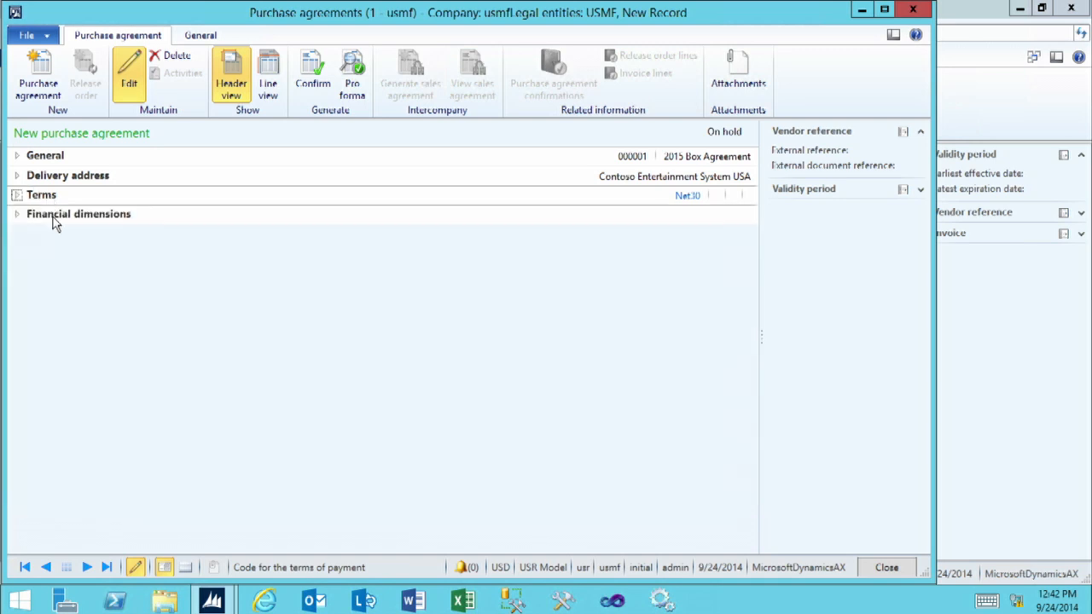
{"action": "left_click", "coordinate": [57, 220]}
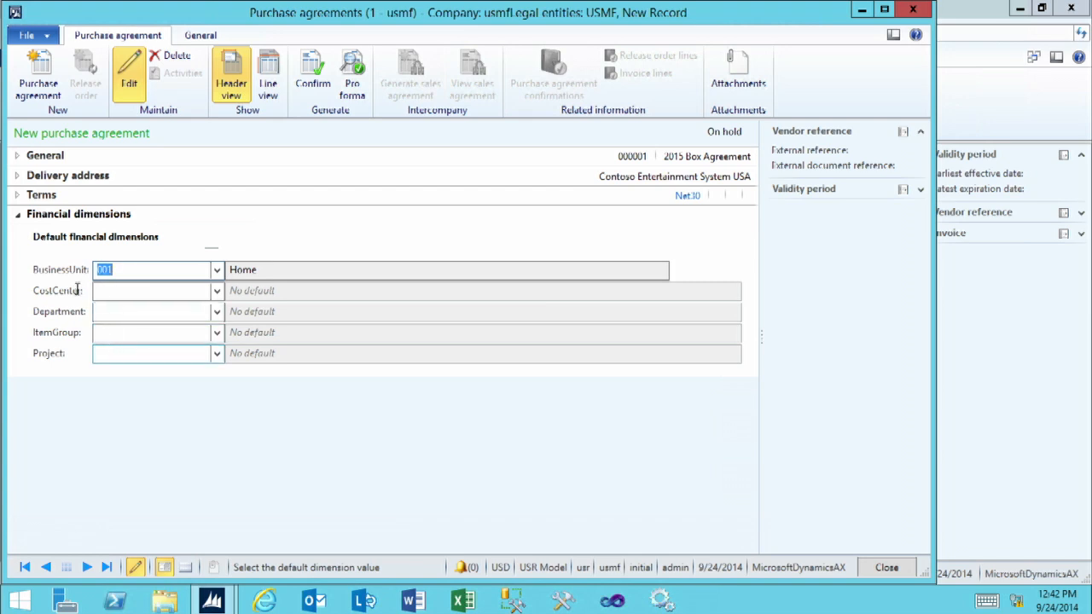
{"action": "left_click", "coordinate": [42, 219]}
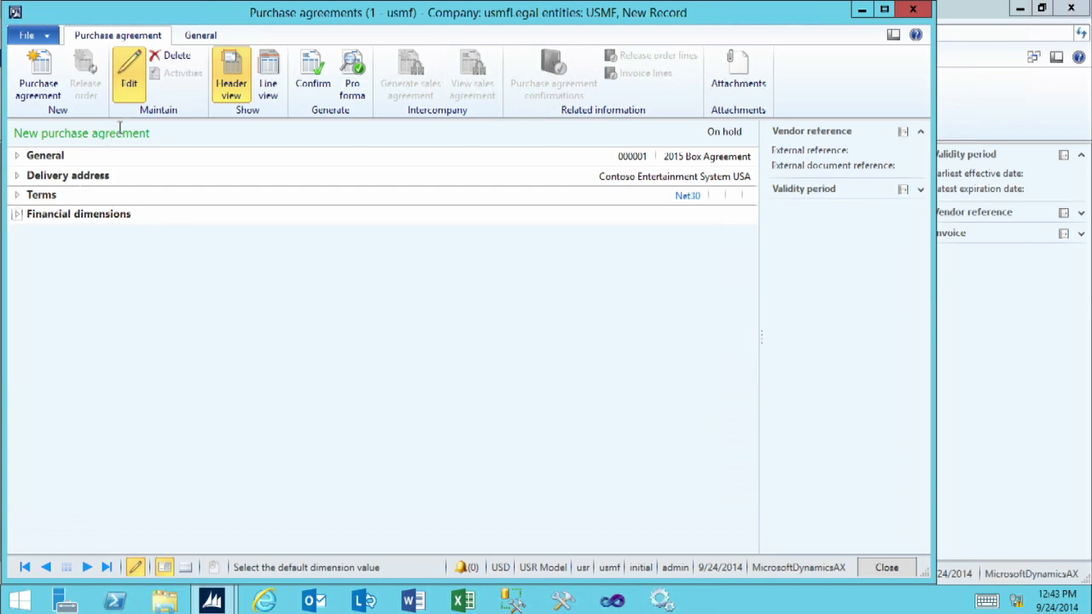
- Switch the agreement to its line view and add a line for item number 1100, Baby T-Shirt
{"action": "left_click", "coordinate": [267, 75]}
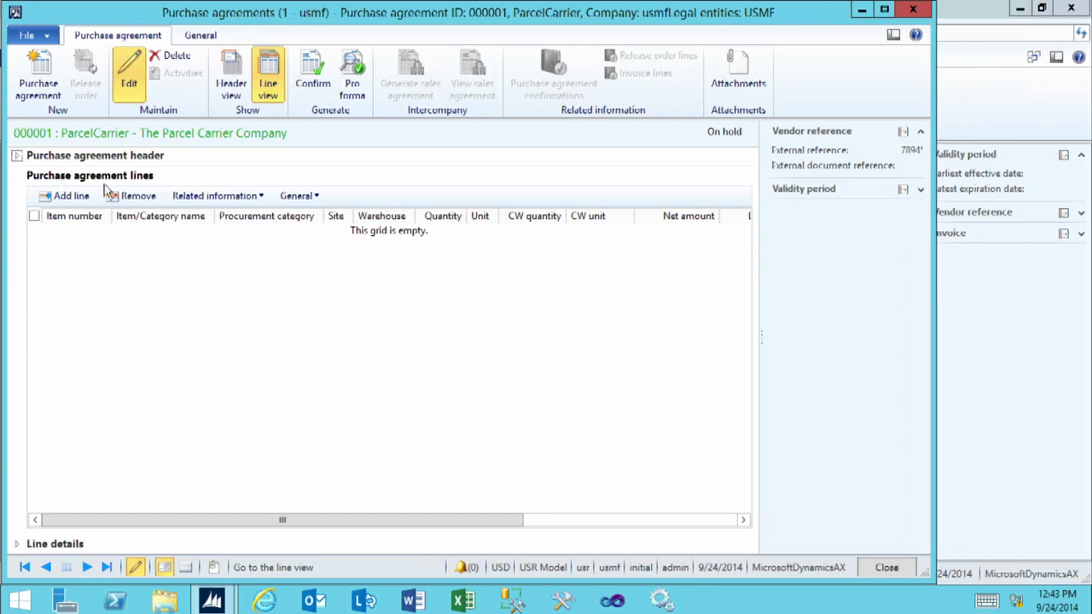
{"action": "left_click", "coordinate": [64, 200]}
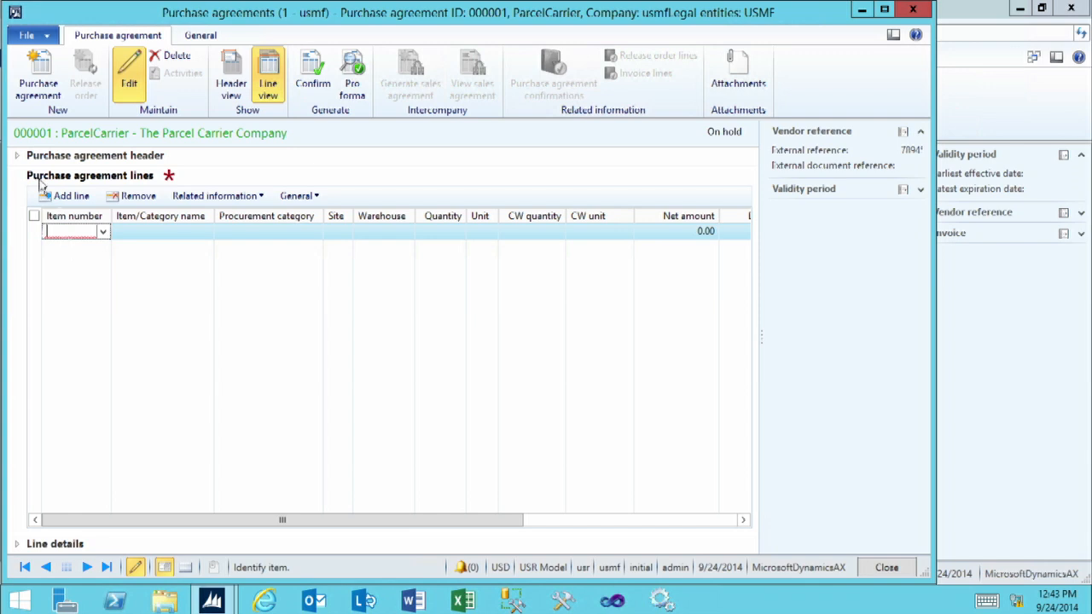
{"action": "left_click", "coordinate": [17, 155]}
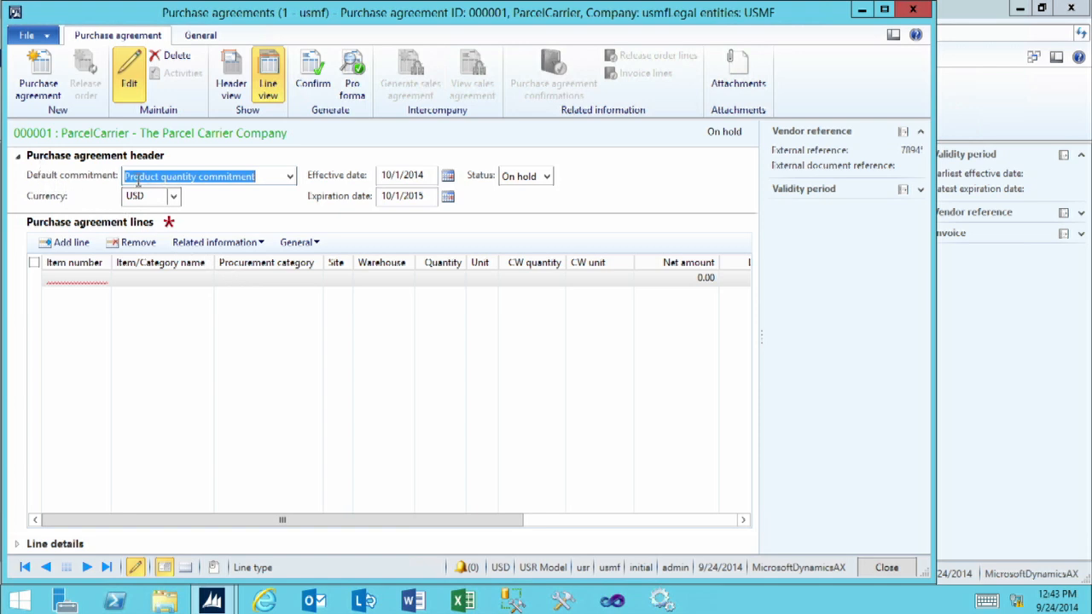
{"action": "left_click", "coordinate": [77, 280]}
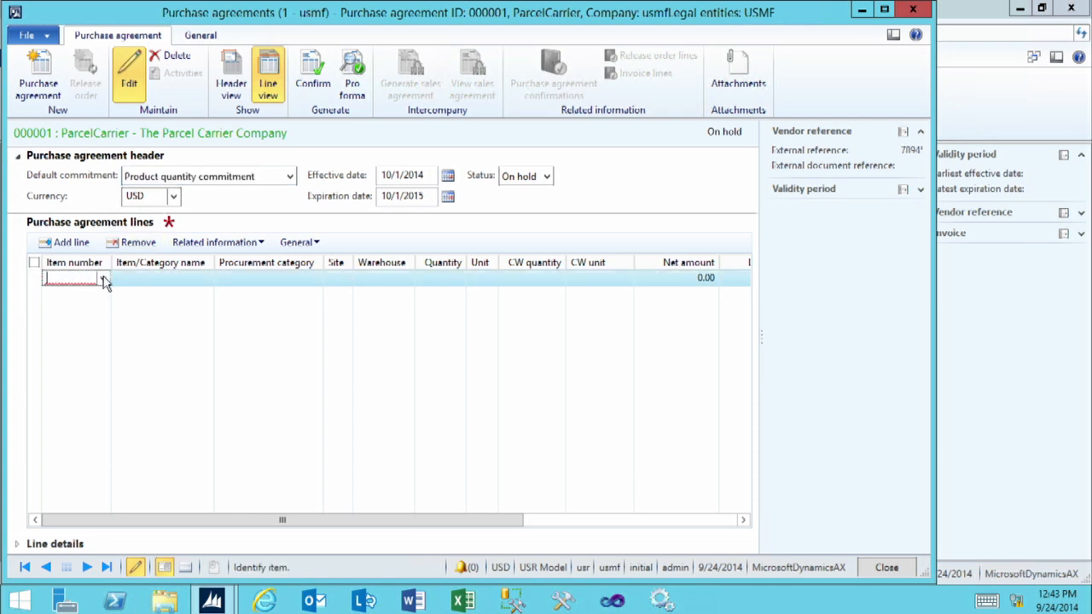
{"action": "left_click", "coordinate": [103, 281]}
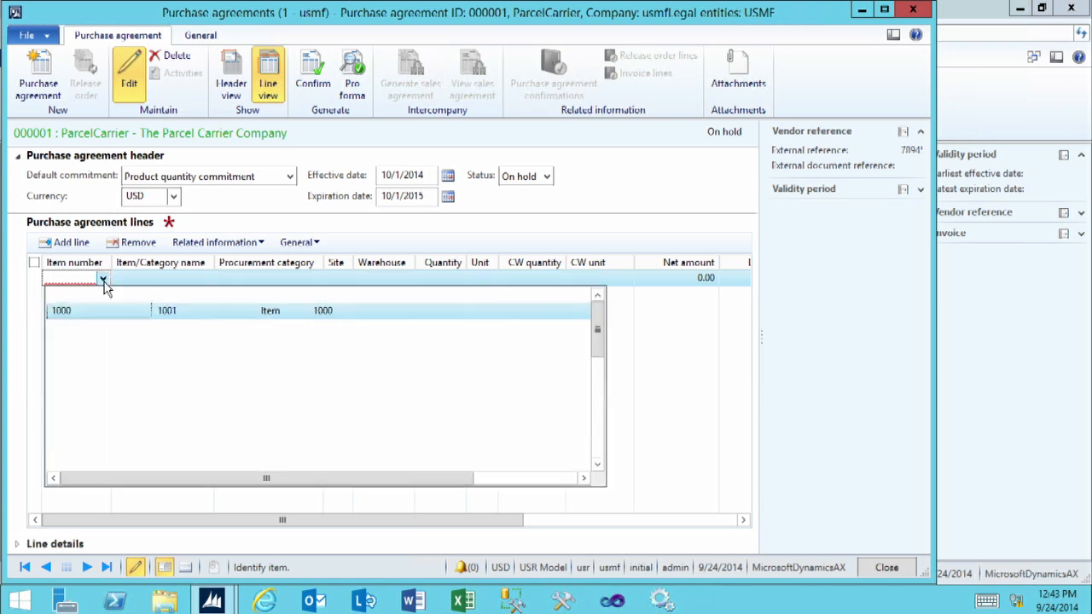
{"action": "left_click", "coordinate": [61, 328]}
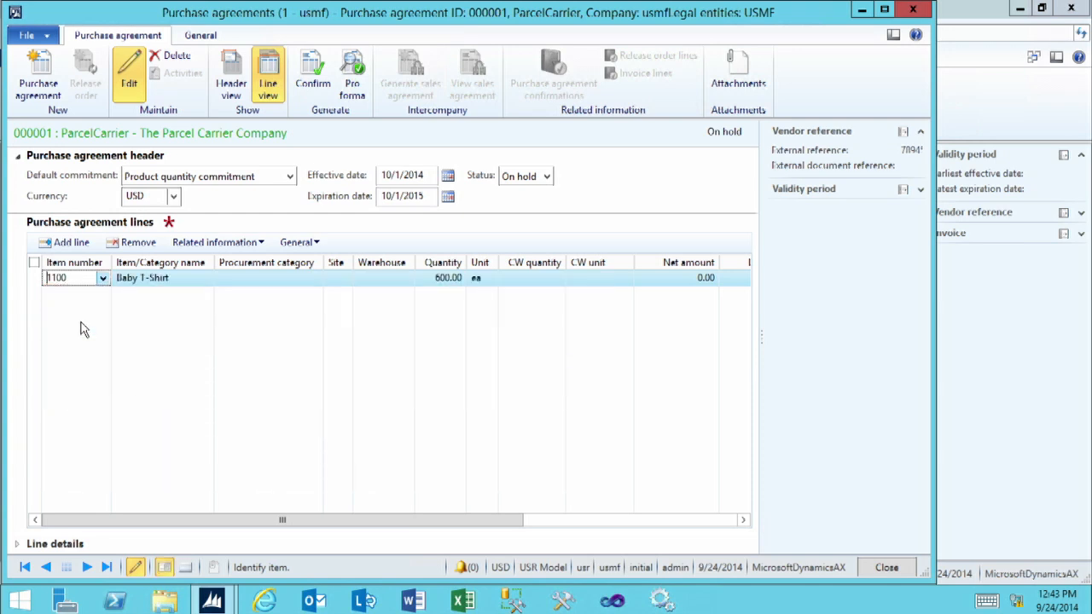
- Set the Baby T-Shirt line's site to 1 and its warehouse to 11
{"action": "left_click", "coordinate": [312, 283]}
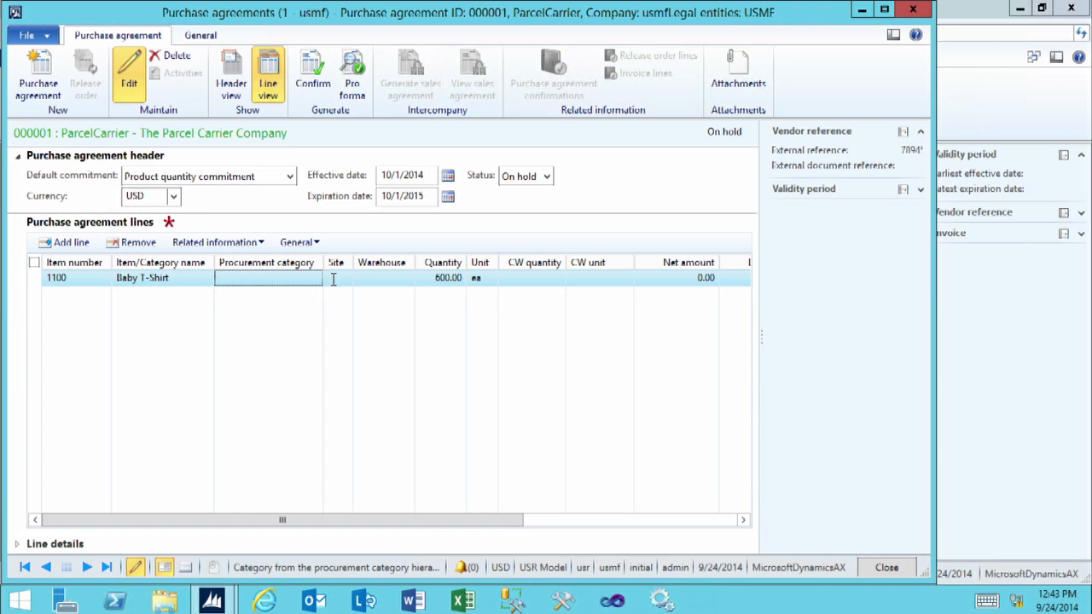
{"action": "left_click", "coordinate": [333, 279]}
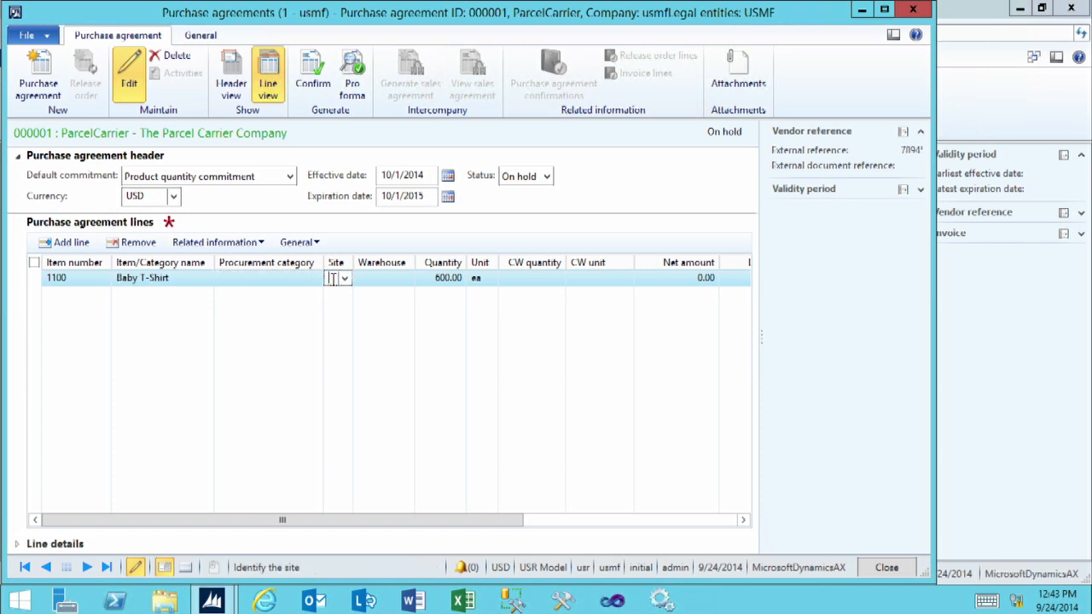
{"action": "type", "text": "1"}
{"action": "key", "text": "Tab"}
{"action": "type", "text": "11"}
{"action": "key", "text": "Tab"}
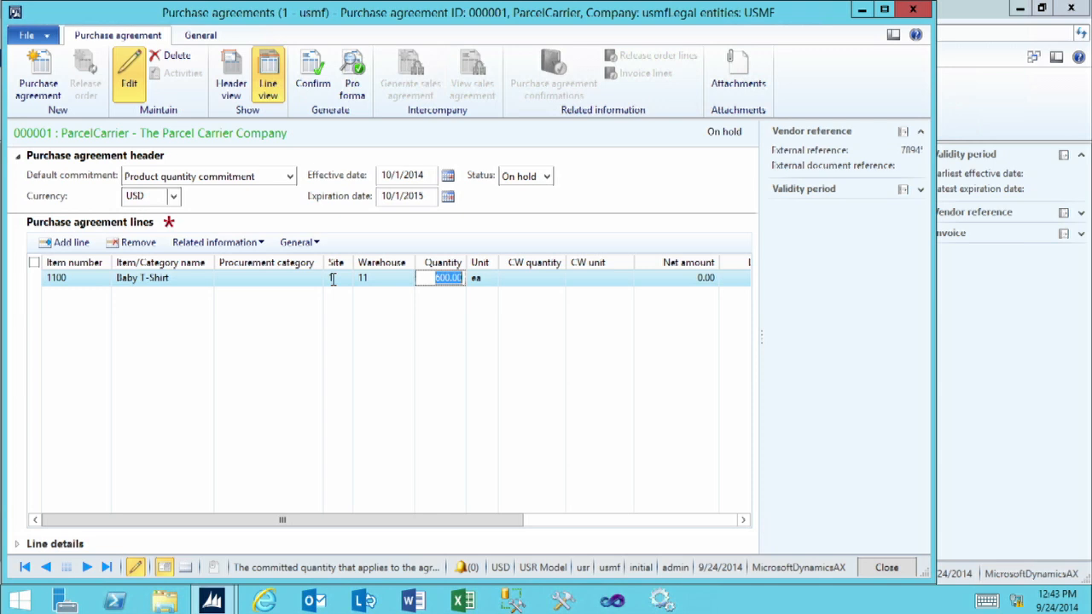
- Set the Baby T-Shirt line's committed quantity to 50,000
{"action": "type", "text": "500000"}
{"action": "key", "text": "BackSpace"}
{"action": "key", "text": "Tab"}
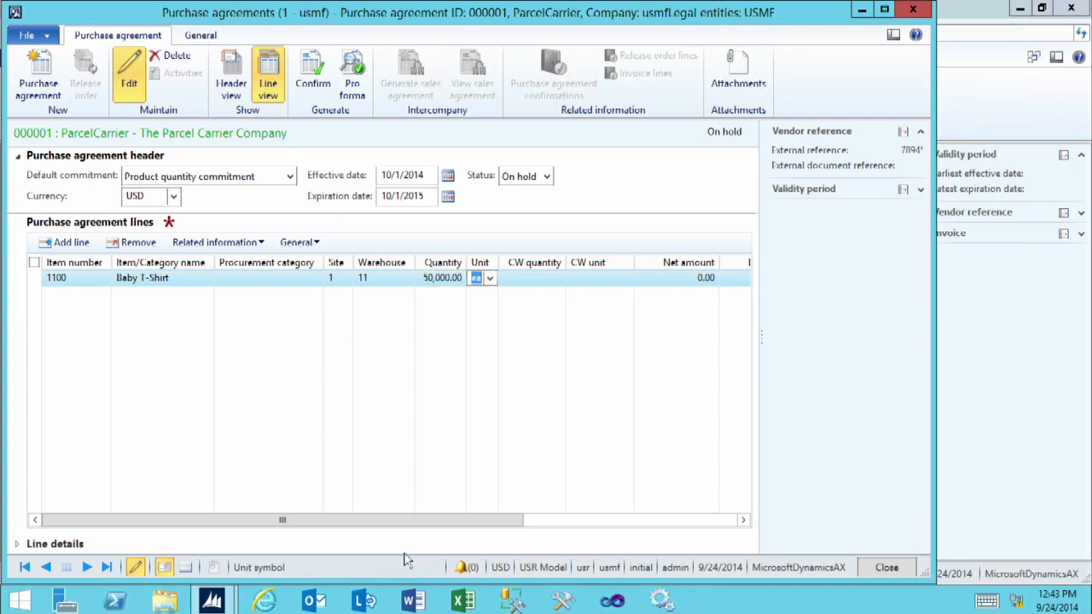
- Set the Baby T-Shirt agreement line's unit price to 14.99
{"action": "left_click_drag", "start_coordinate": [441, 522], "coordinate": [512, 470]}
{"action": "left_click", "coordinate": [619, 282]}
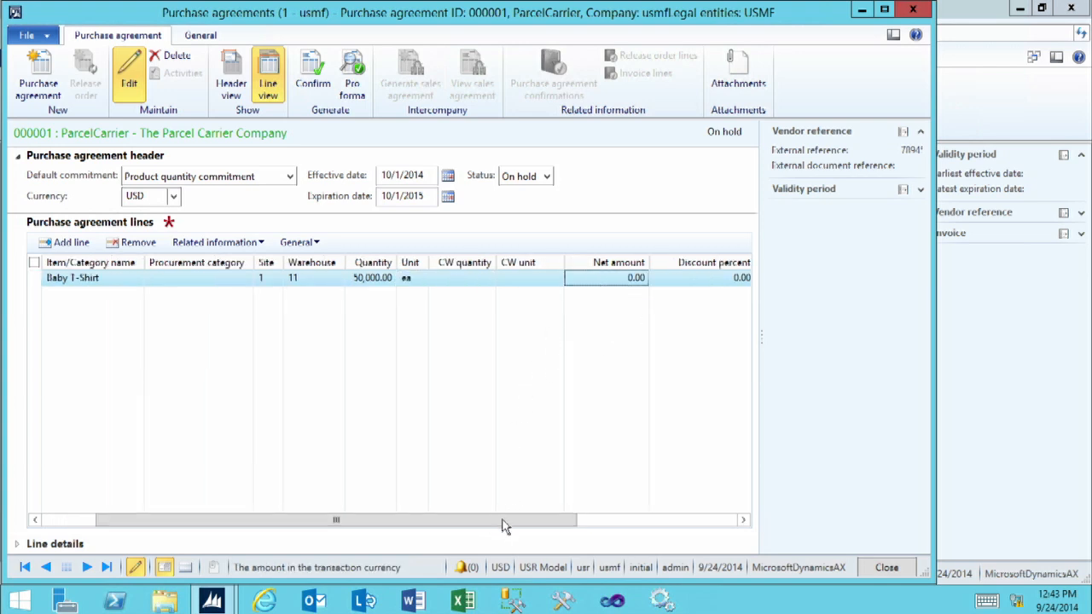
{"action": "left_click_drag", "start_coordinate": [514, 524], "coordinate": [611, 522]}
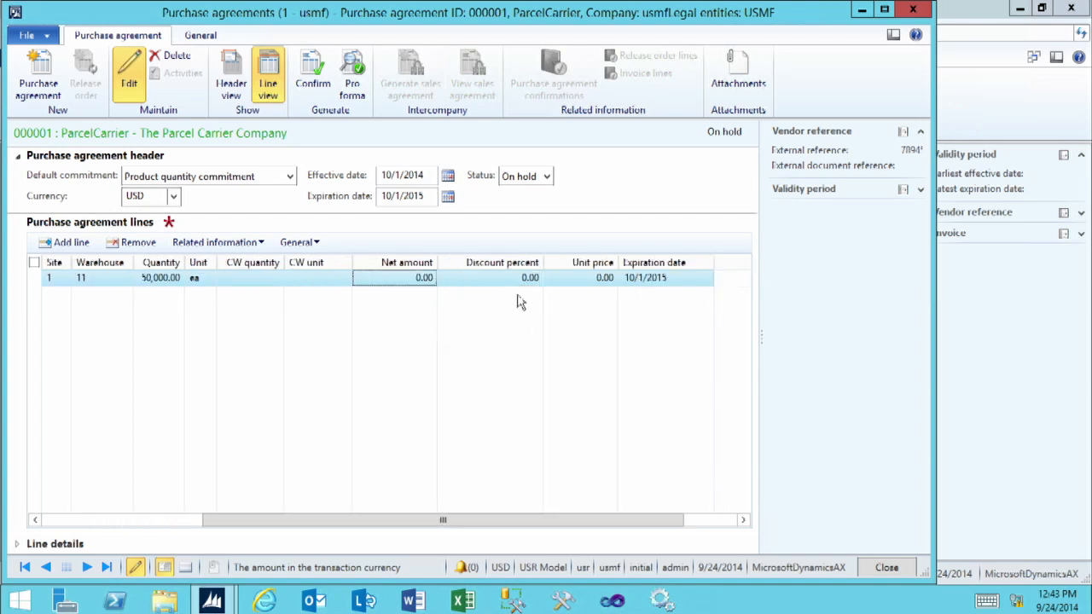
{"action": "left_click", "coordinate": [501, 279]}
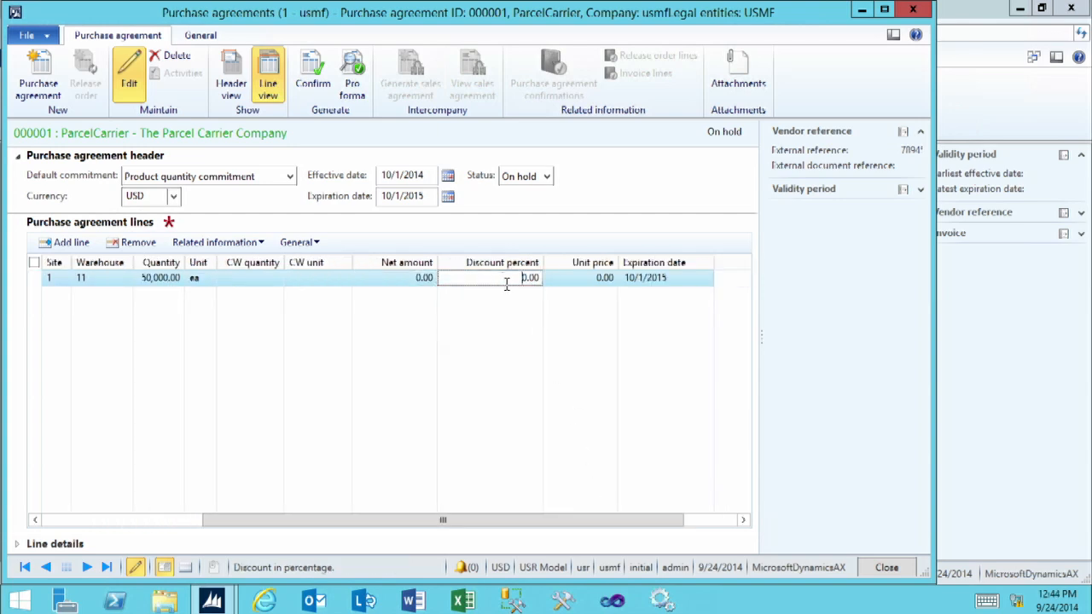
{"action": "left_click", "coordinate": [597, 278]}
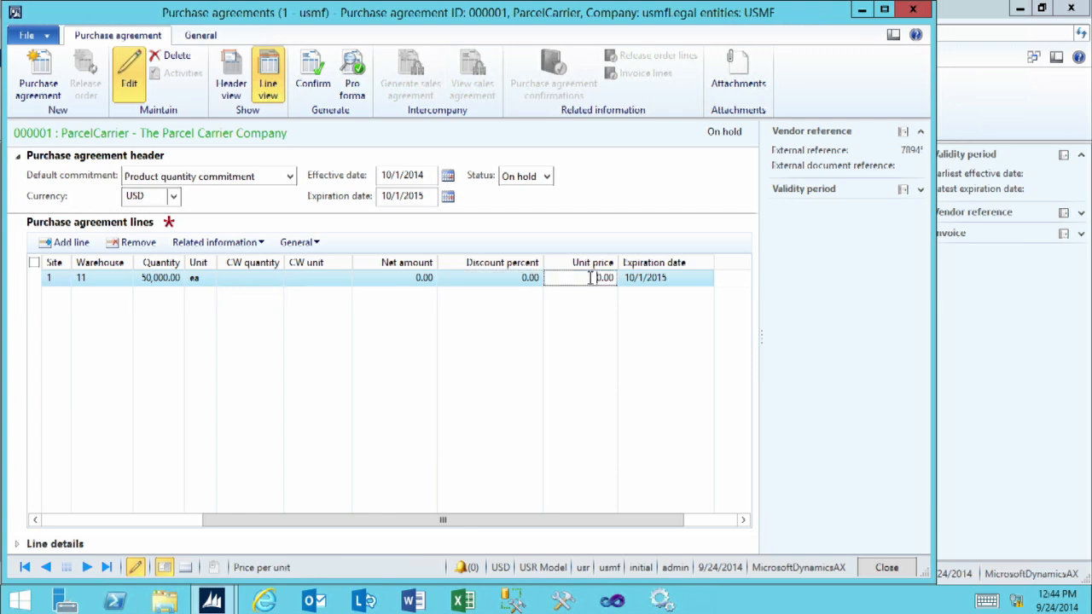
{"action": "left_click_drag", "start_coordinate": [597, 278], "coordinate": [667, 291]}
{"action": "type", "text": "14.99"}
- Set the agreement line's discount to 2 percent and check its unit price, net amount and expiration date
{"action": "left_click", "coordinate": [504, 277]}
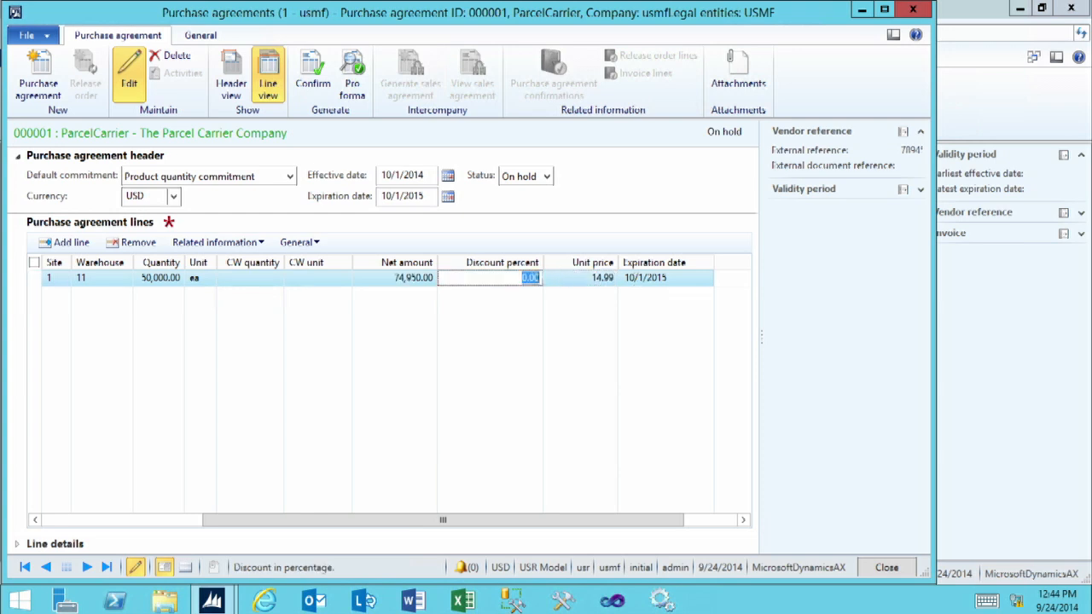
{"action": "type", "text": "2"}
{"action": "left_click", "coordinate": [563, 277]}
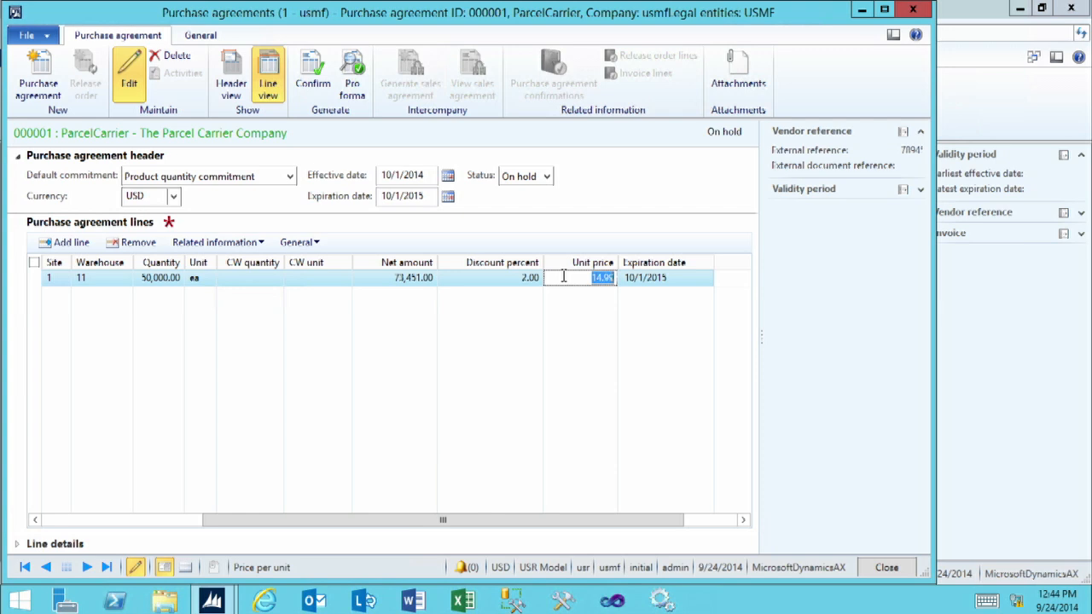
{"action": "left_click", "coordinate": [388, 282]}
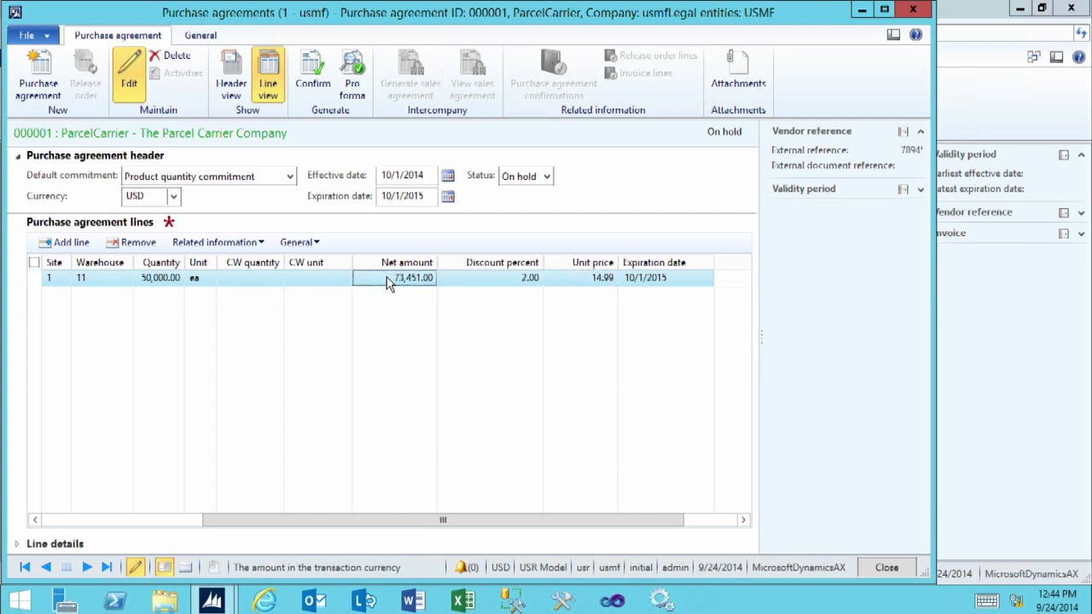
{"action": "left_click", "coordinate": [674, 279]}
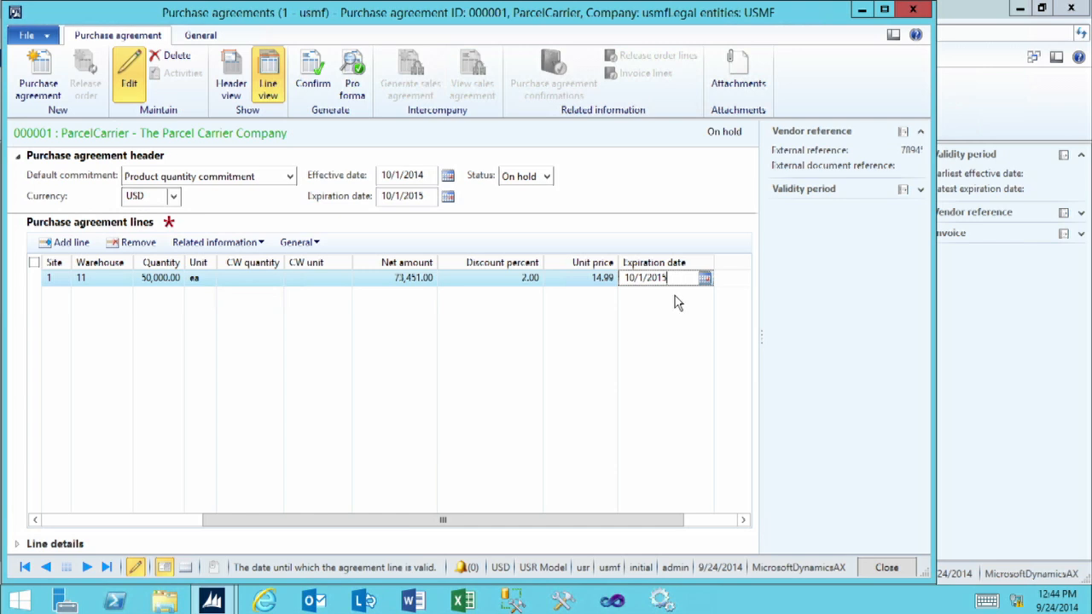
- Expand the agreement line's details and turn on enforcement of the maximum commitment
{"action": "left_click", "coordinate": [57, 545]}
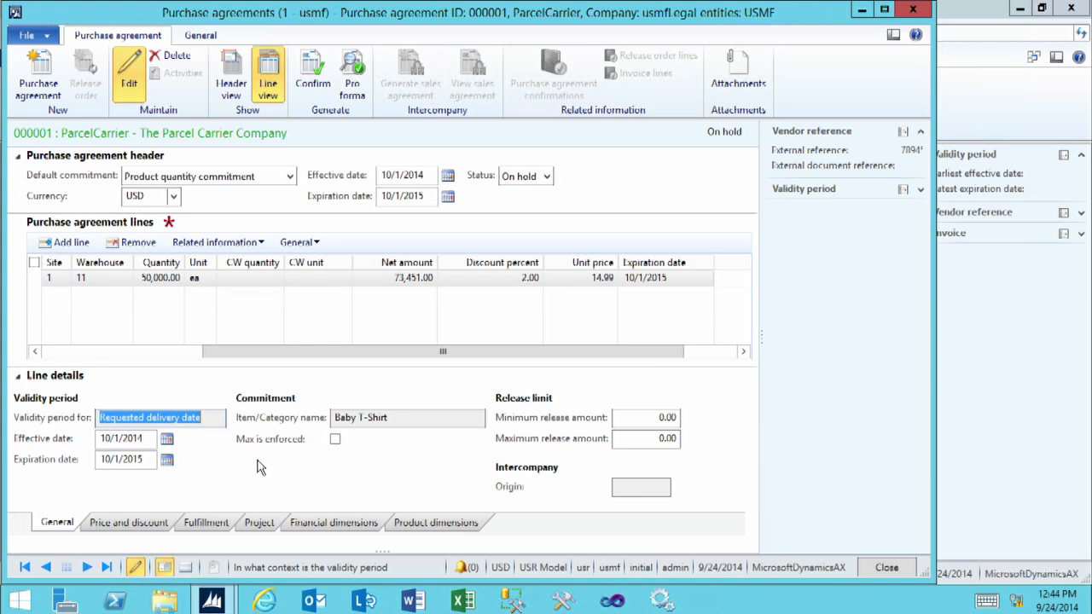
{"action": "left_click", "coordinate": [335, 440]}
{"action": "left_click", "coordinate": [335, 440]}
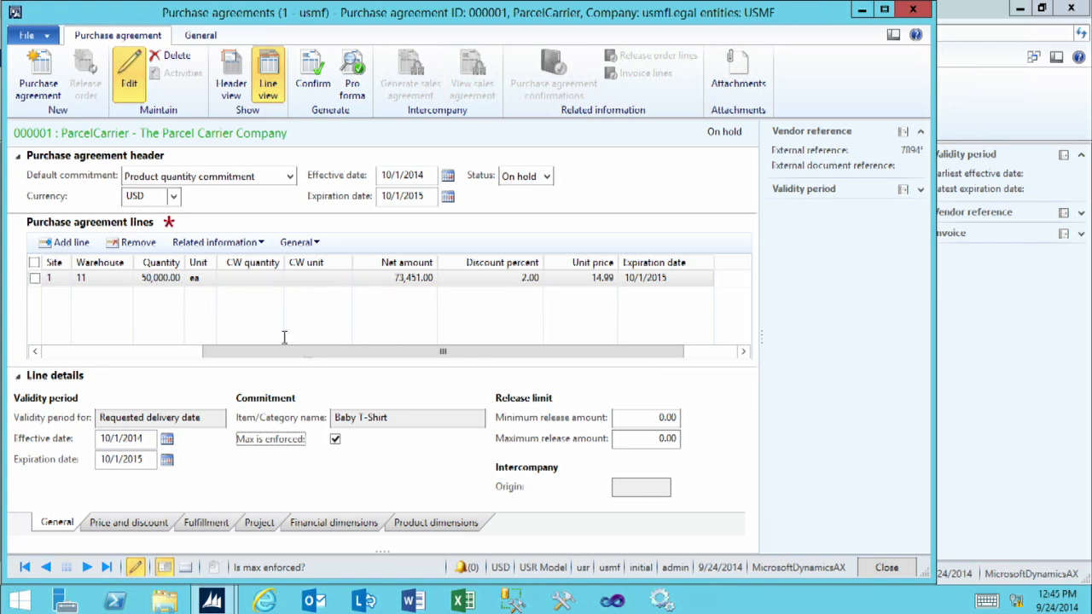
- Set the line's release limits to a minimum amount of 1,000 and a maximum amount of 5,000
{"action": "left_click", "coordinate": [638, 417]}
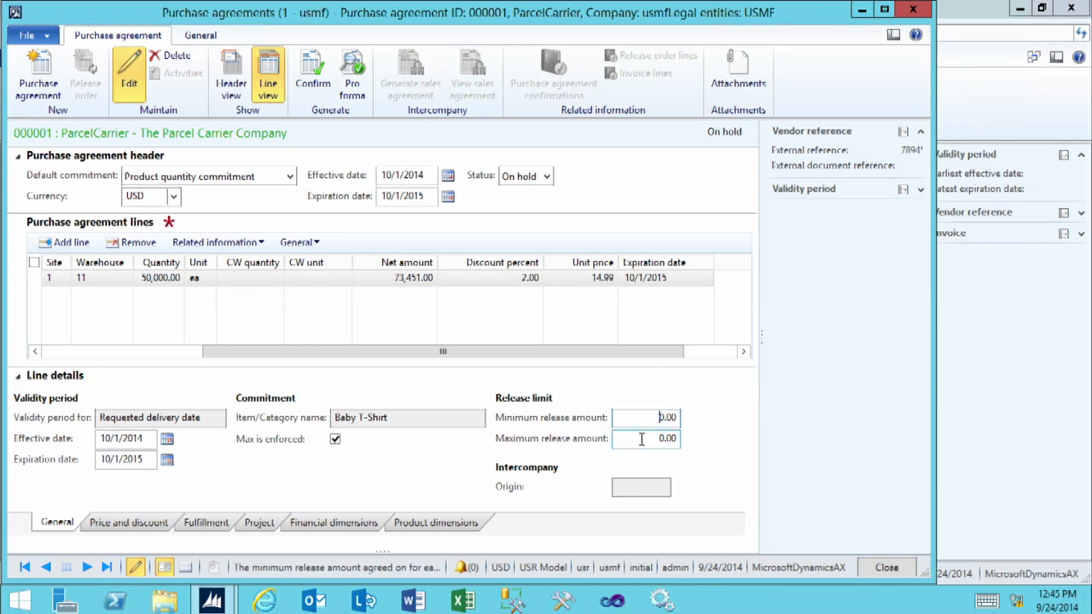
{"action": "left_click", "coordinate": [641, 438]}
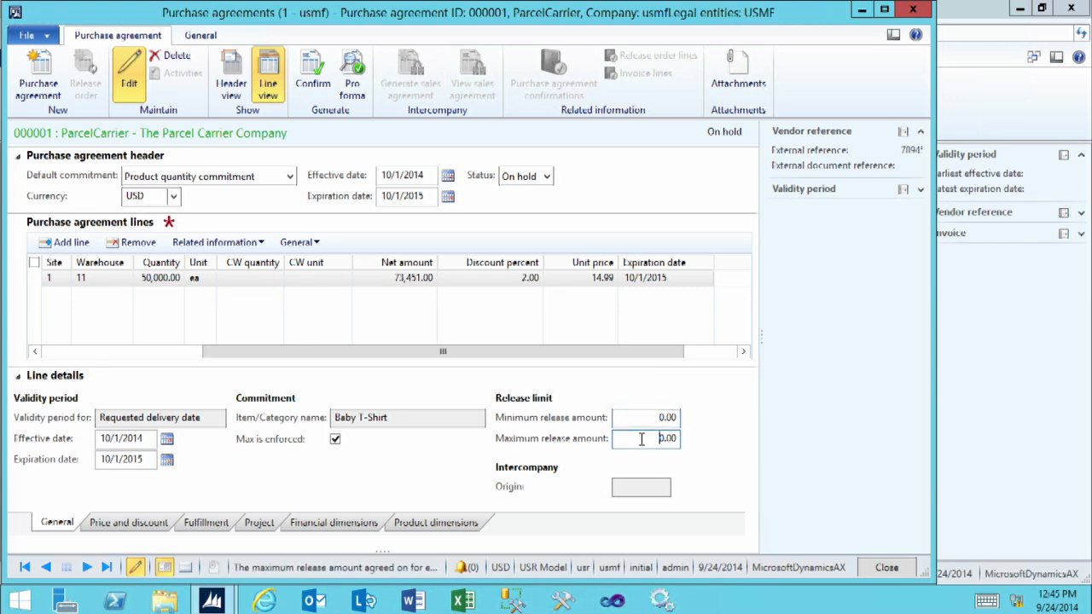
{"action": "left_click", "coordinate": [640, 417]}
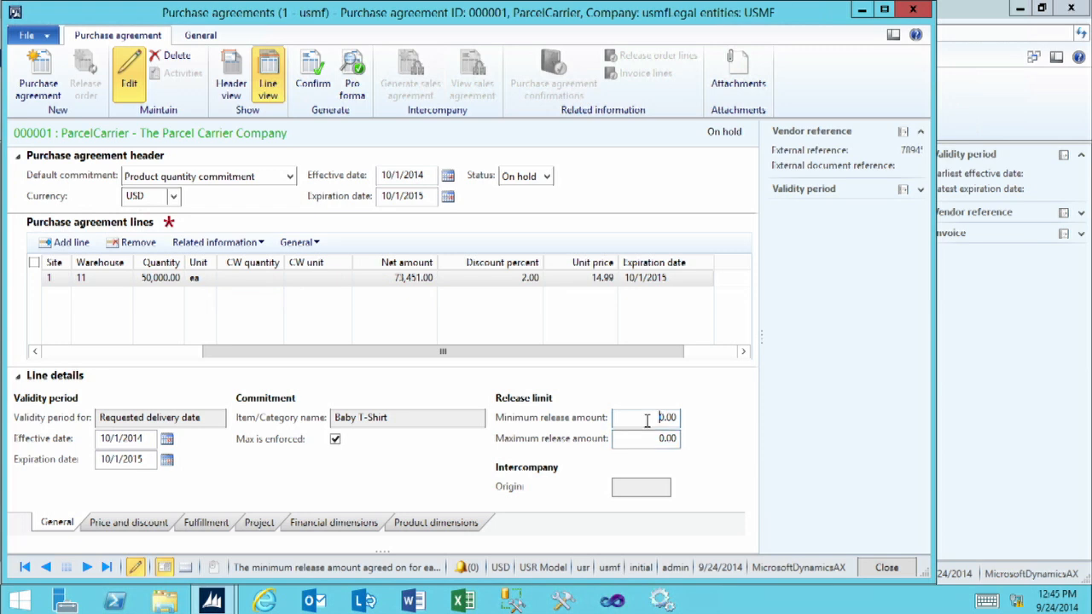
{"action": "type", "text": "1,00"}
{"action": "key", "text": "Tab"}
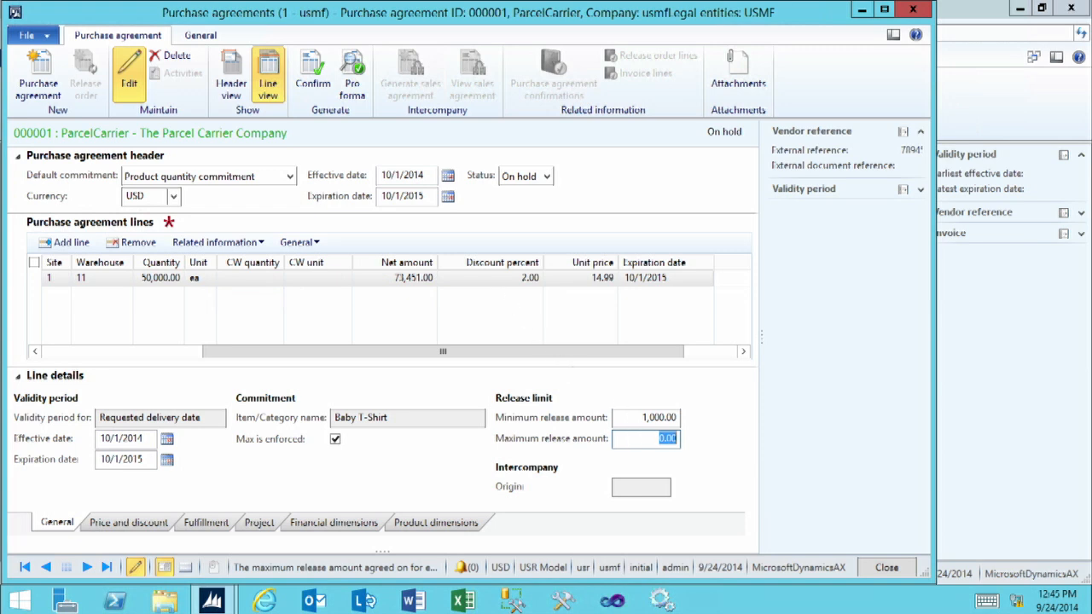
{"action": "type", "text": "5,00"}
{"action": "type", "text": "0"}
{"action": "key", "text": "Tab"}
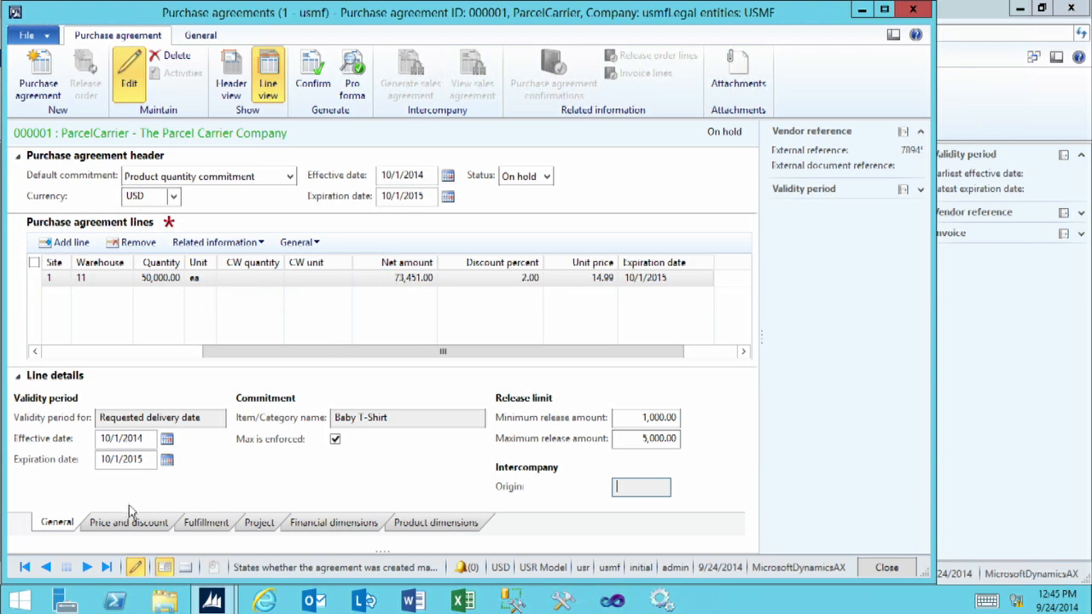
- Review the line's price and discount, fulfillment, project, financial dimension and product dimension details
{"action": "left_click", "coordinate": [122, 527]}
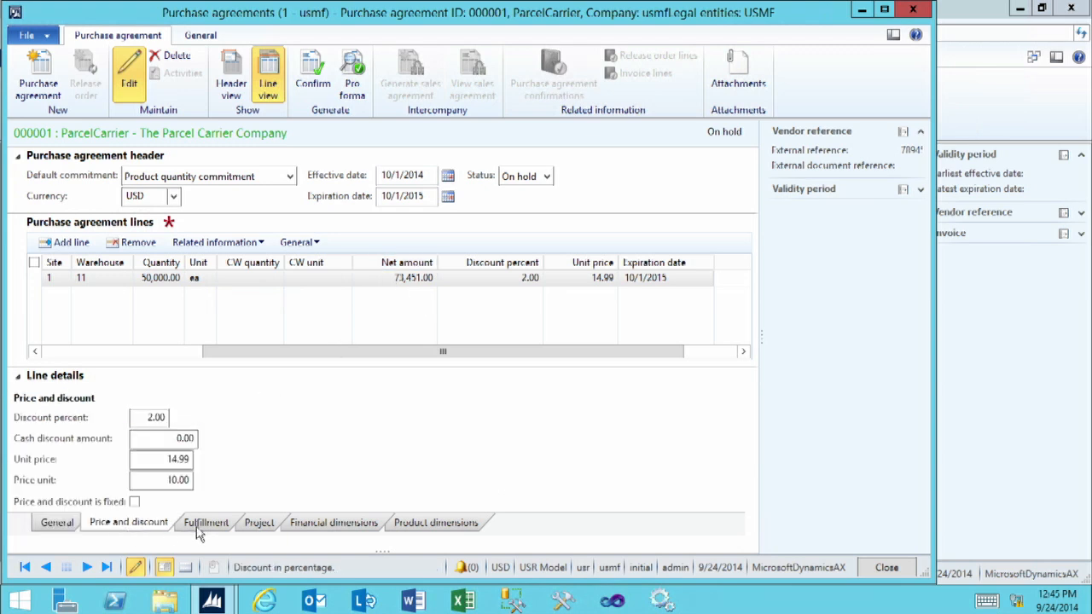
{"action": "left_click", "coordinate": [168, 438]}
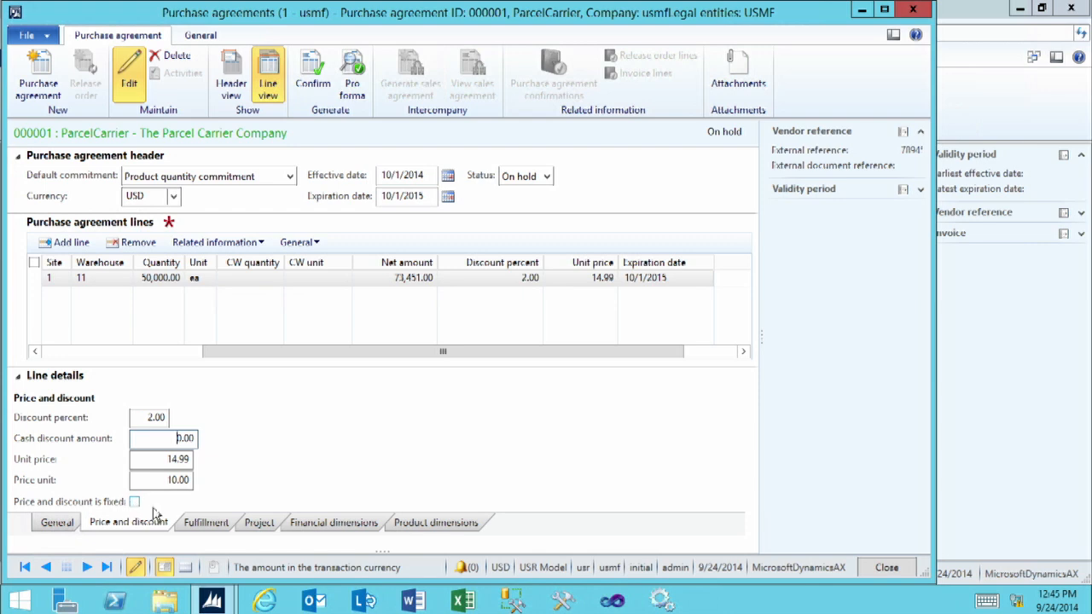
{"action": "left_click", "coordinate": [205, 523]}
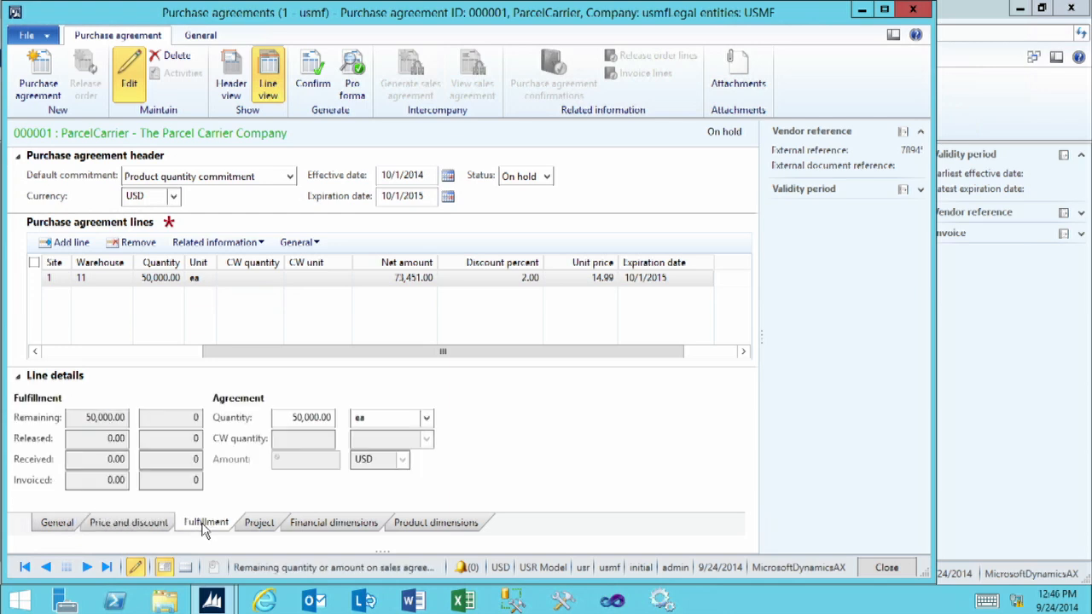
{"action": "left_click", "coordinate": [75, 417]}
{"action": "left_click", "coordinate": [259, 528]}
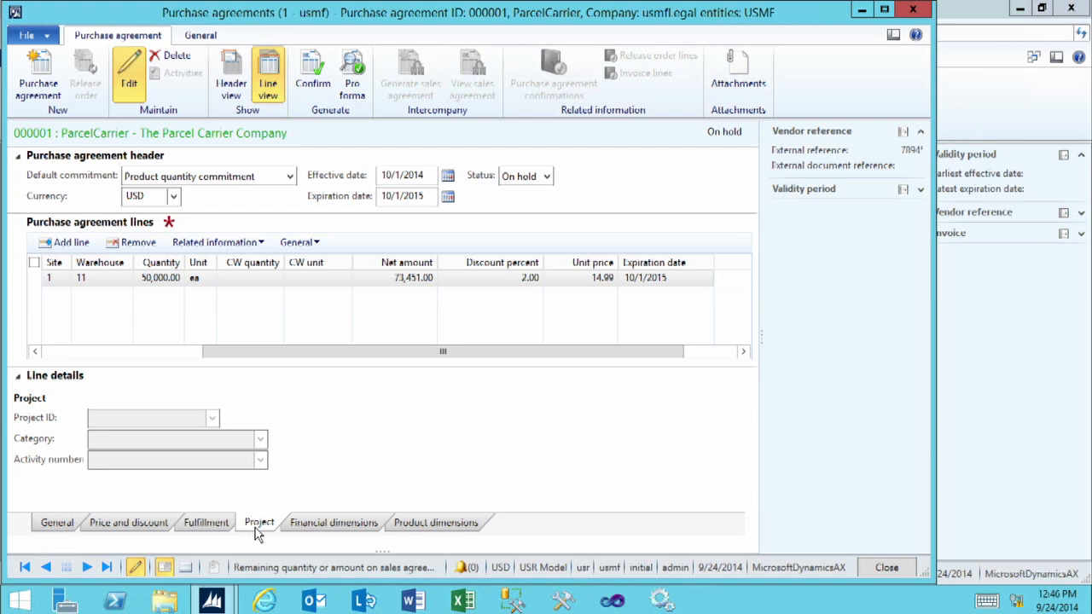
{"action": "left_click", "coordinate": [316, 524]}
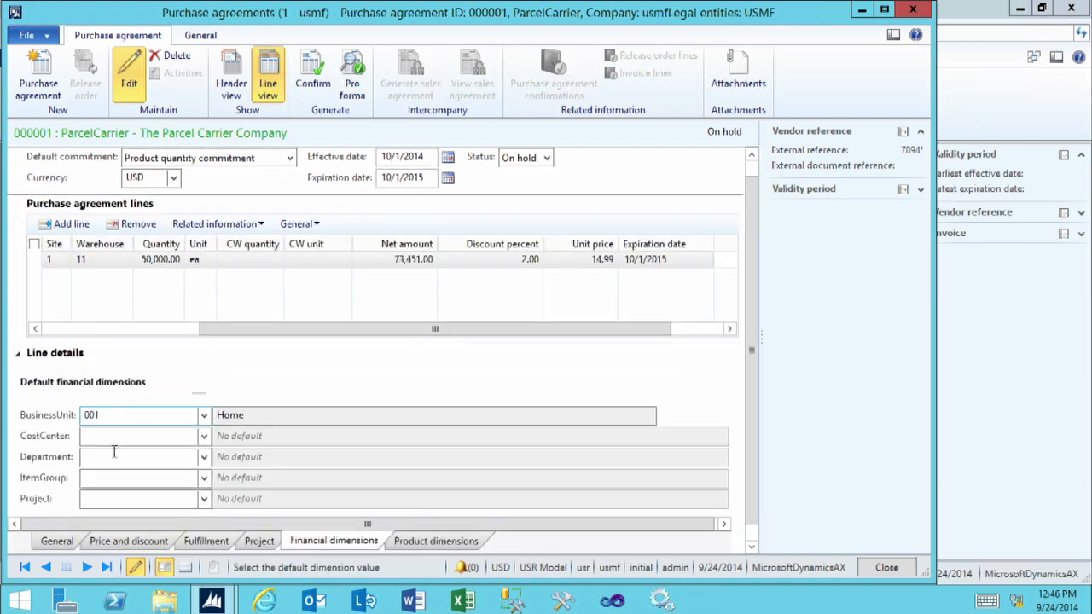
{"action": "left_click", "coordinate": [436, 543]}
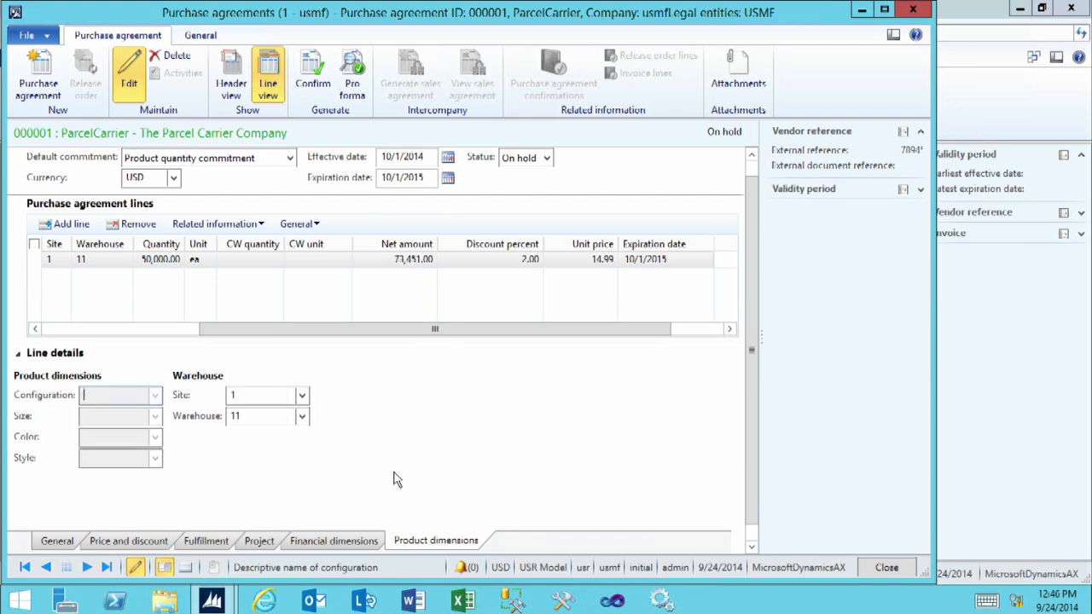
{"action": "scroll", "coordinate": [416, 483], "scroll_direction": "up", "scroll_amount": 1}
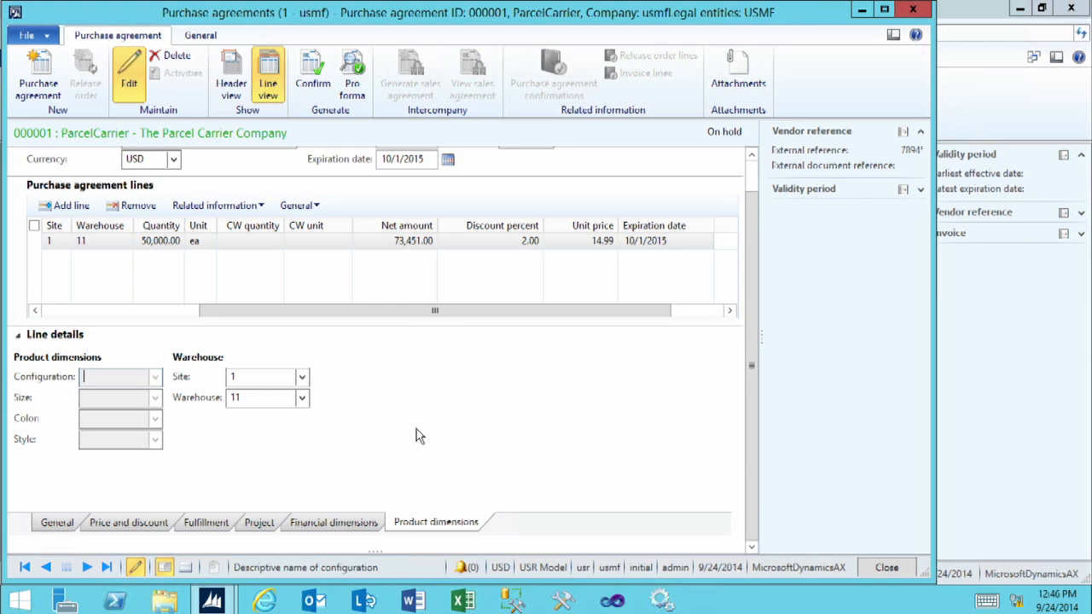
{"action": "scroll", "coordinate": [753, 174], "scroll_direction": "up", "scroll_amount": 2}
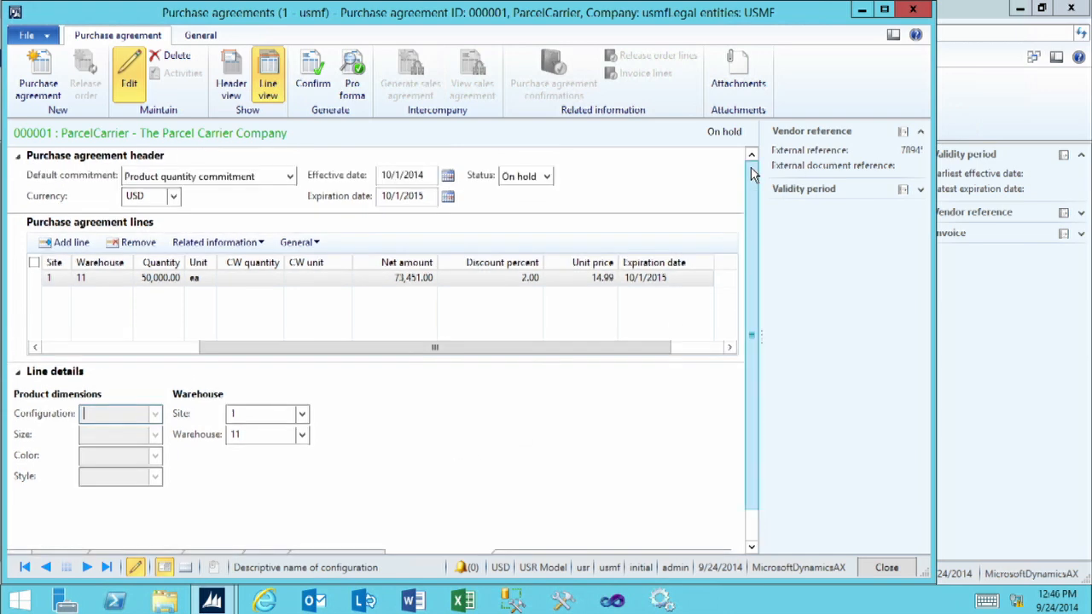
- Confirm the purchase agreement with Mark agreement as effective enabled and no printed report
{"action": "left_click", "coordinate": [311, 76]}
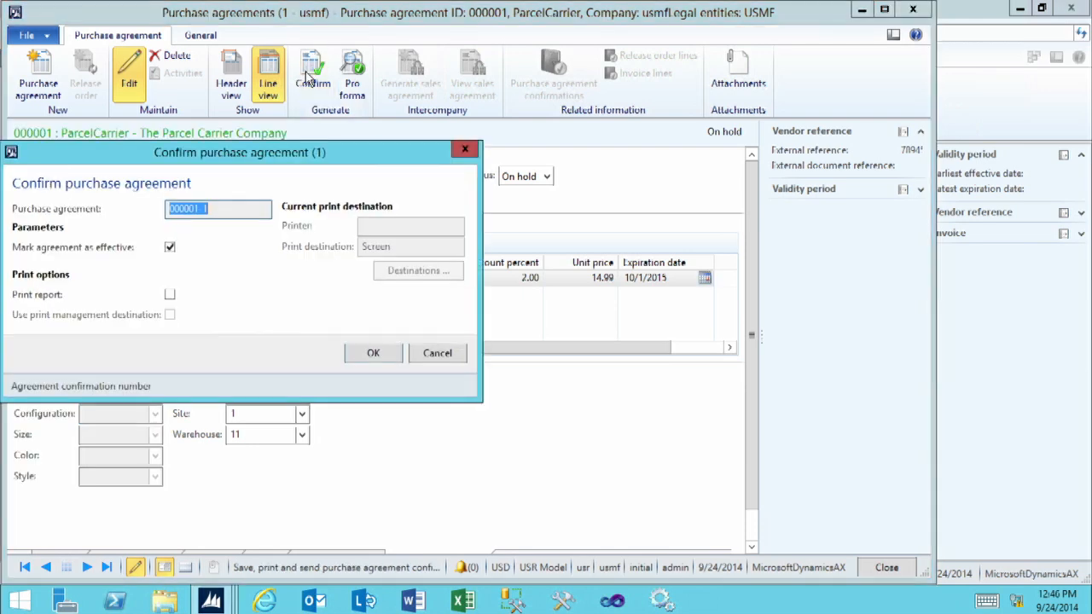
{"action": "left_click_drag", "start_coordinate": [226, 154], "coordinate": [423, 136]}
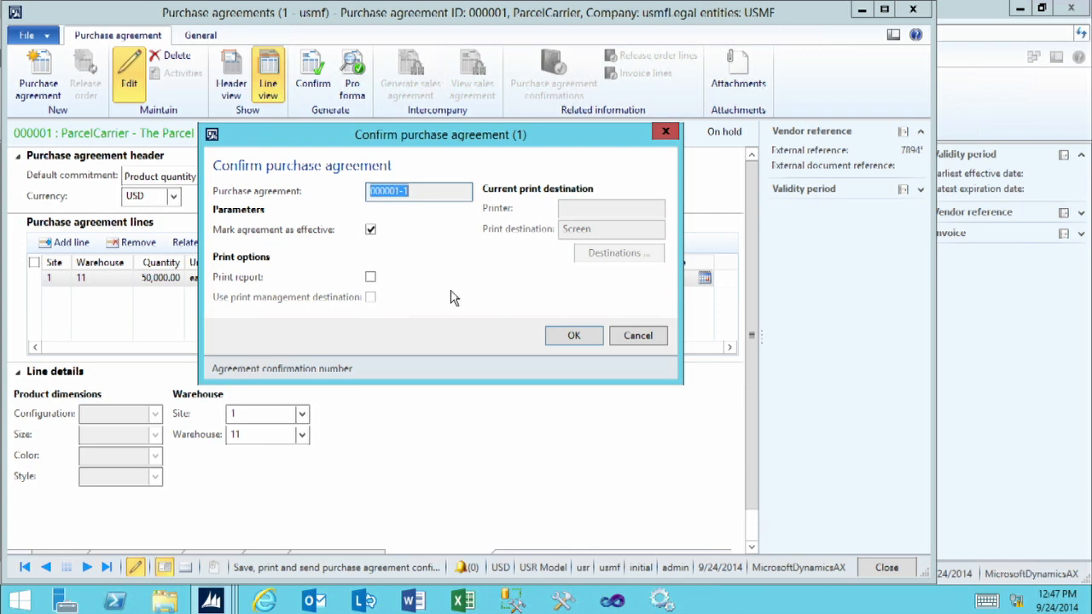
{"action": "left_click", "coordinate": [584, 341]}
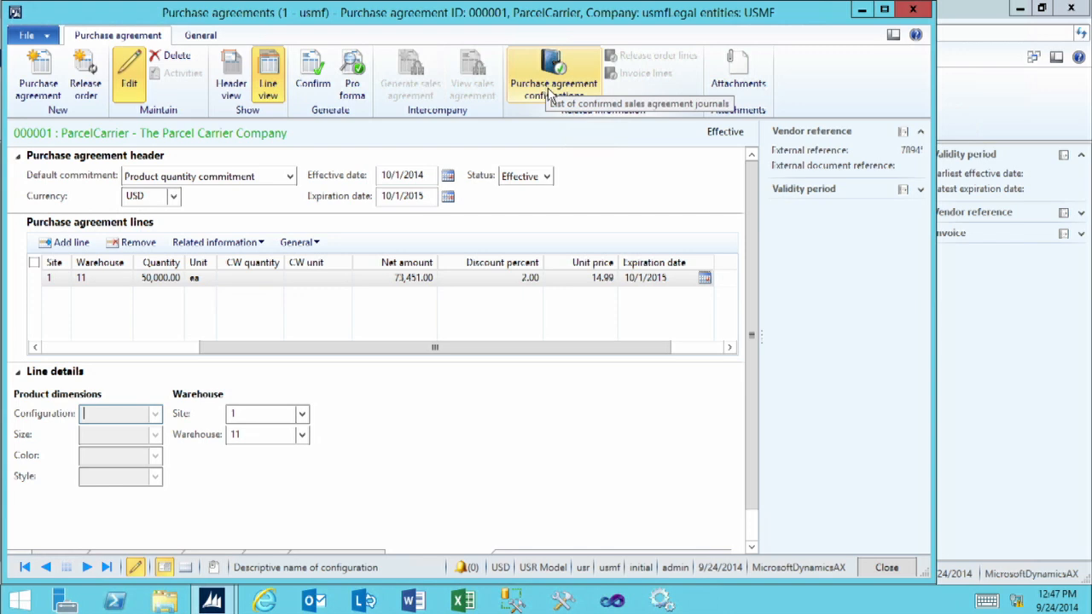
{"action": "left_click", "coordinate": [589, 181]}
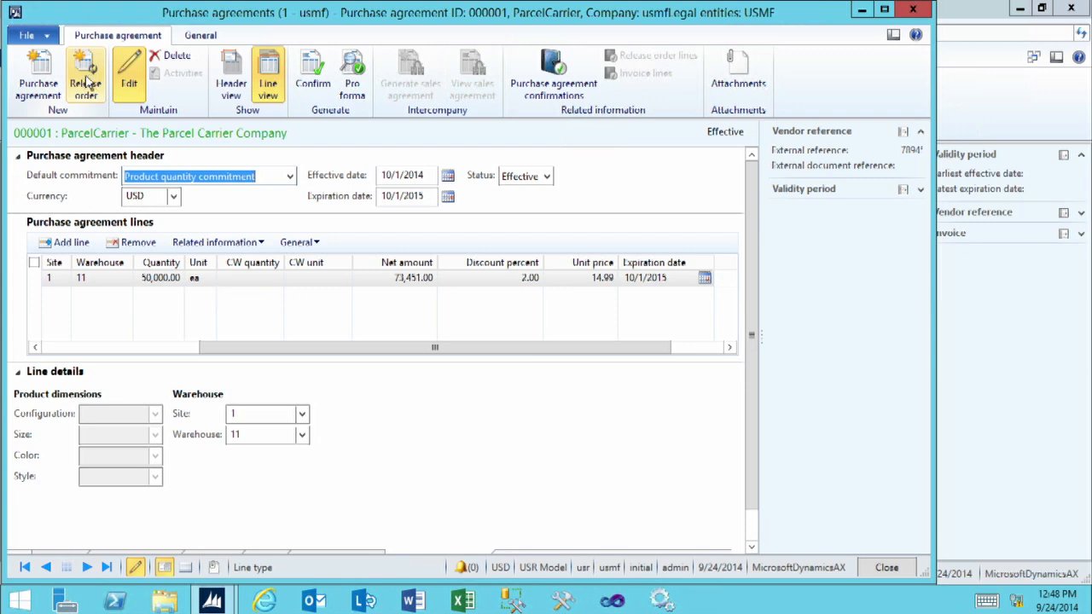
- Create a release order from the agreement for item 1100, Baby T-Shirt, with a purchase quantity of 1,500
{"action": "left_click", "coordinate": [82, 78]}
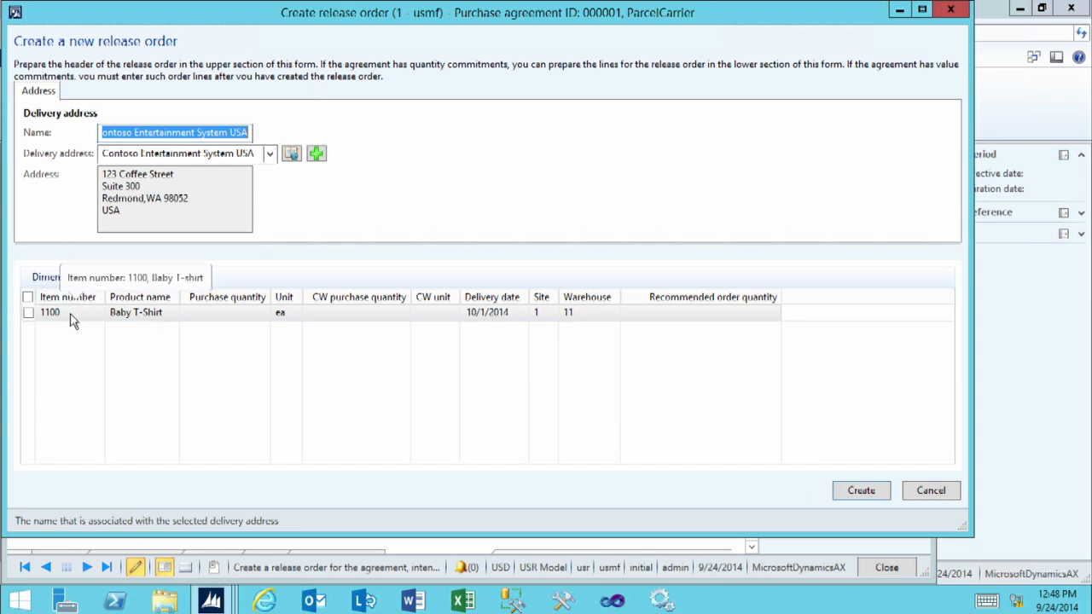
{"action": "left_click", "coordinate": [203, 317]}
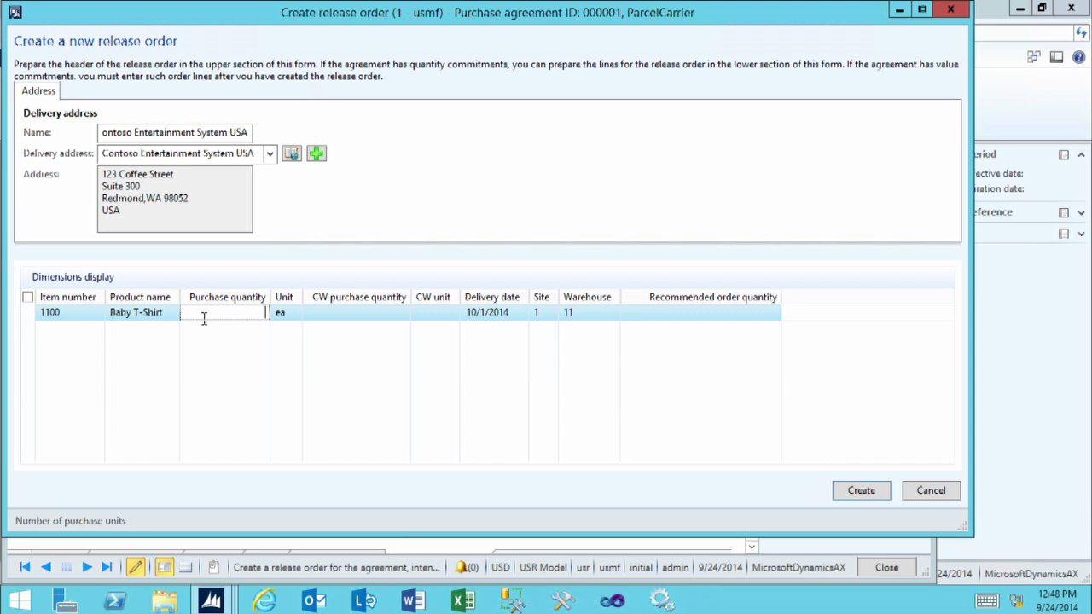
{"action": "type", "text": "1,"}
{"action": "type", "text": "500"}
{"action": "key", "text": "Tab"}
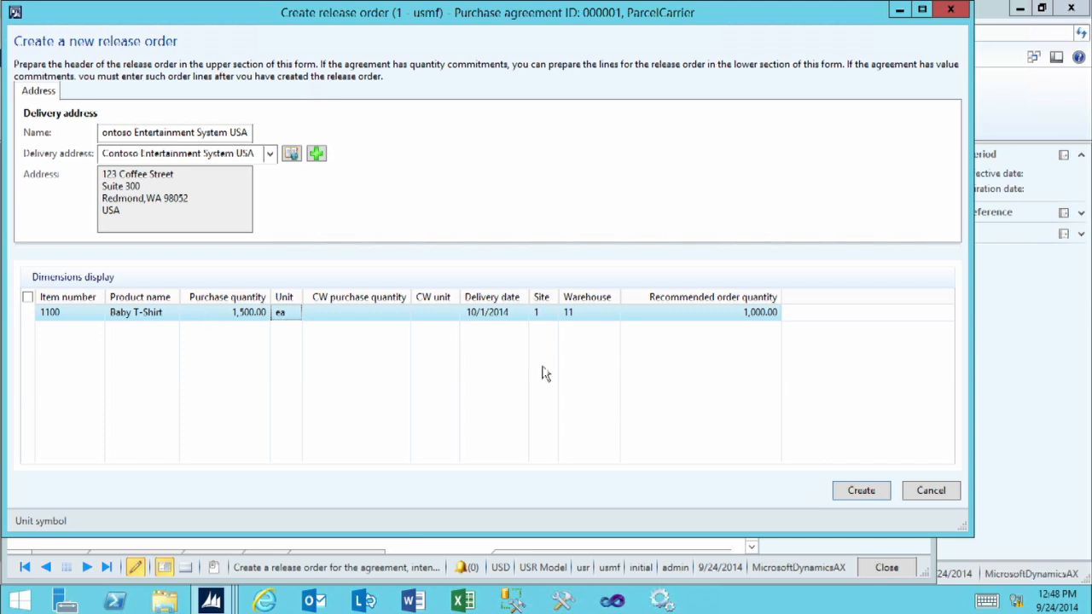
{"action": "left_click", "coordinate": [862, 491]}
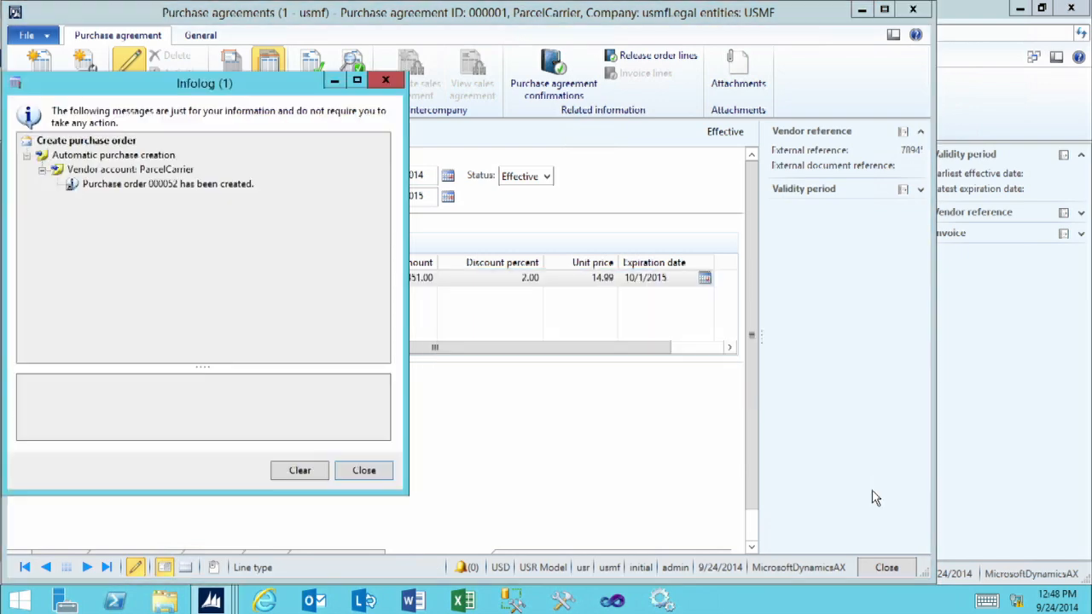
- Check the purchase order creation message, dismiss the Infolog and close the purchase agreement form
{"action": "left_click", "coordinate": [143, 185]}
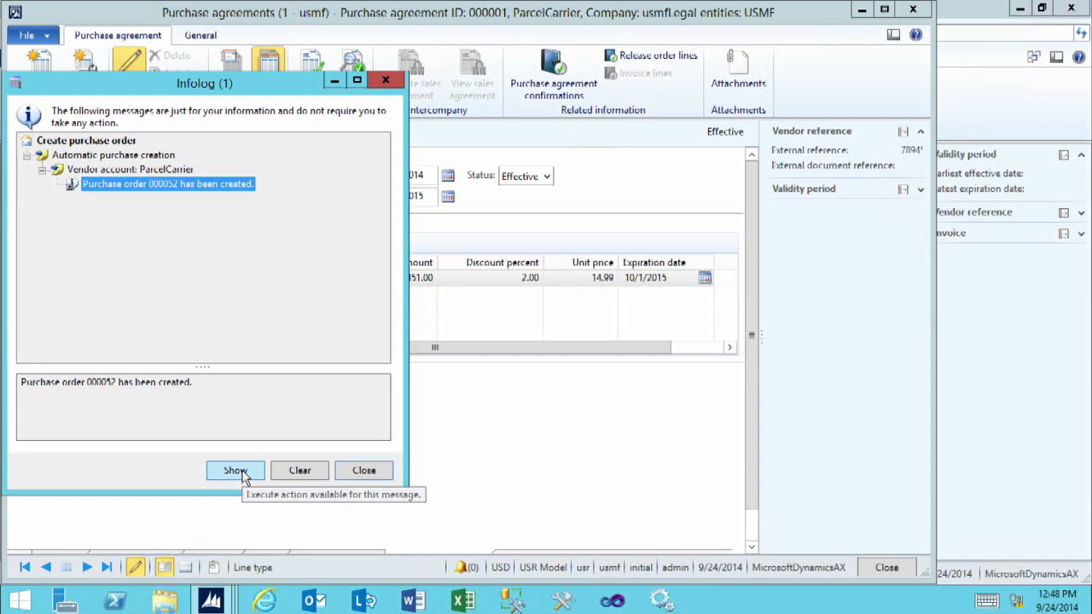
{"action": "left_click", "coordinate": [362, 474]}
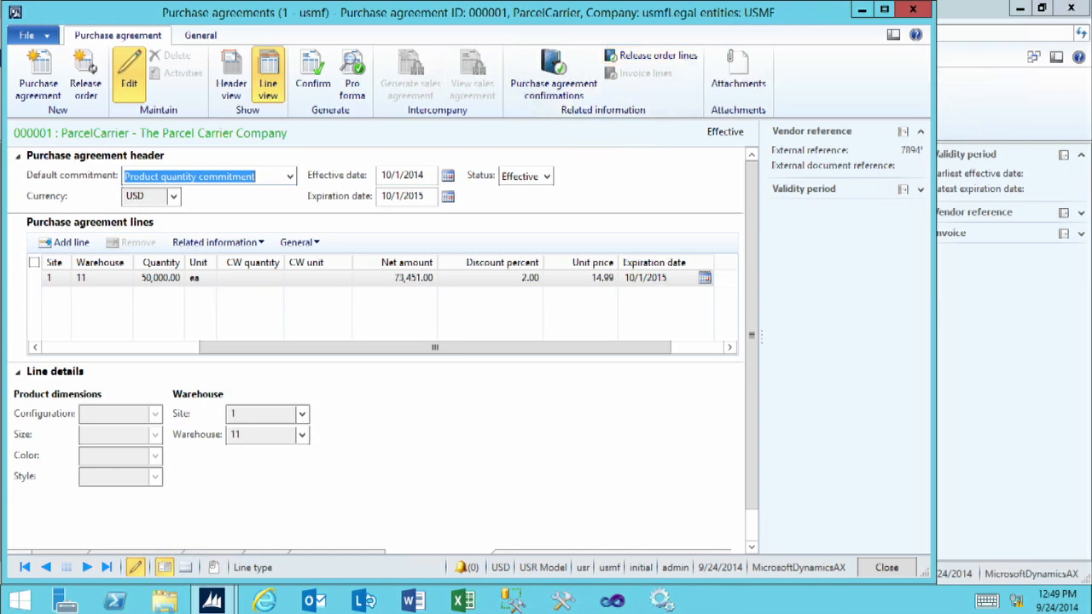
{"action": "left_click", "coordinate": [887, 569]}
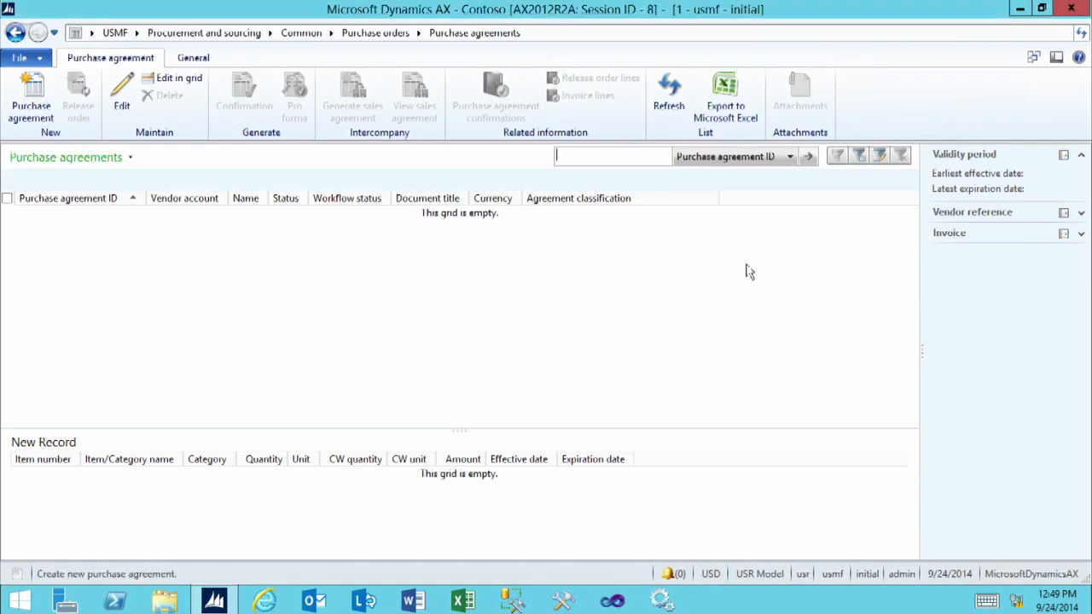
- Open the list of all purchase orders and start a new purchase order for vendor account ParcelCarrier
{"action": "left_click", "coordinate": [175, 34]}
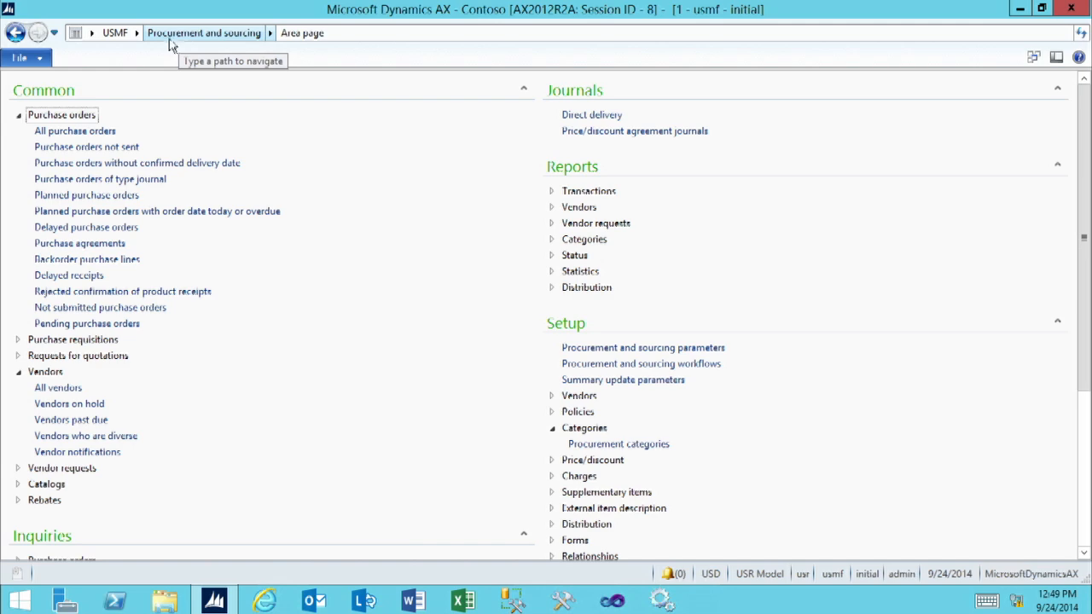
{"action": "left_click", "coordinate": [65, 135]}
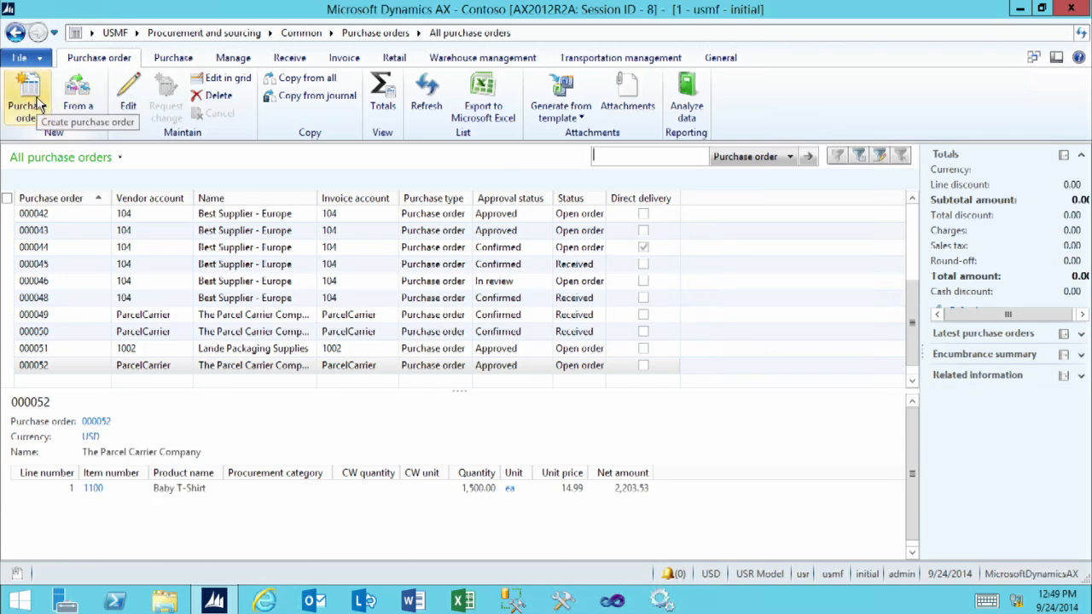
{"action": "left_click", "coordinate": [37, 101]}
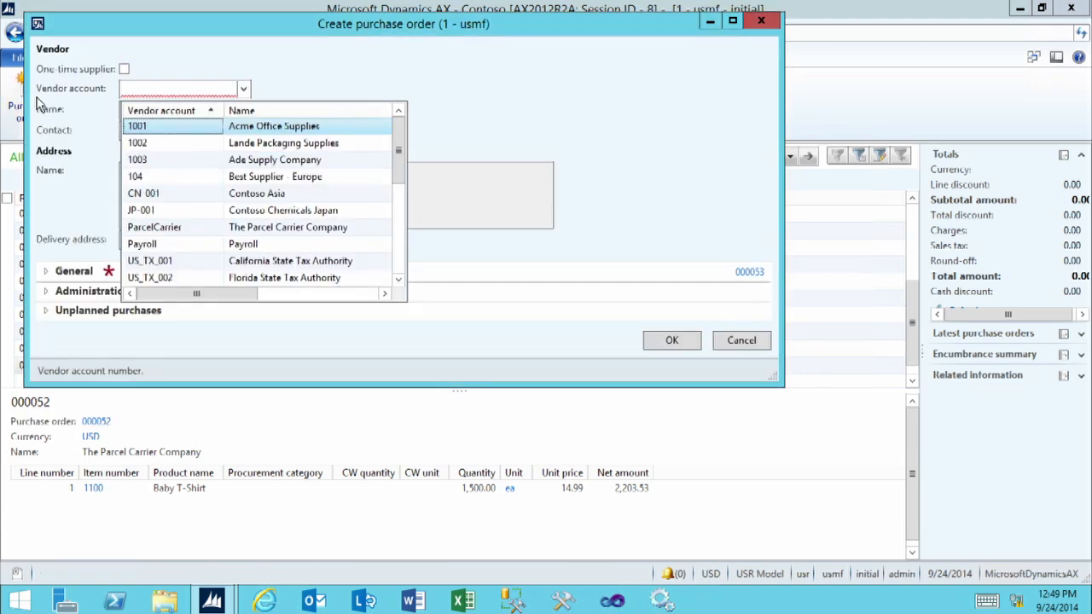
{"action": "left_click", "coordinate": [162, 227]}
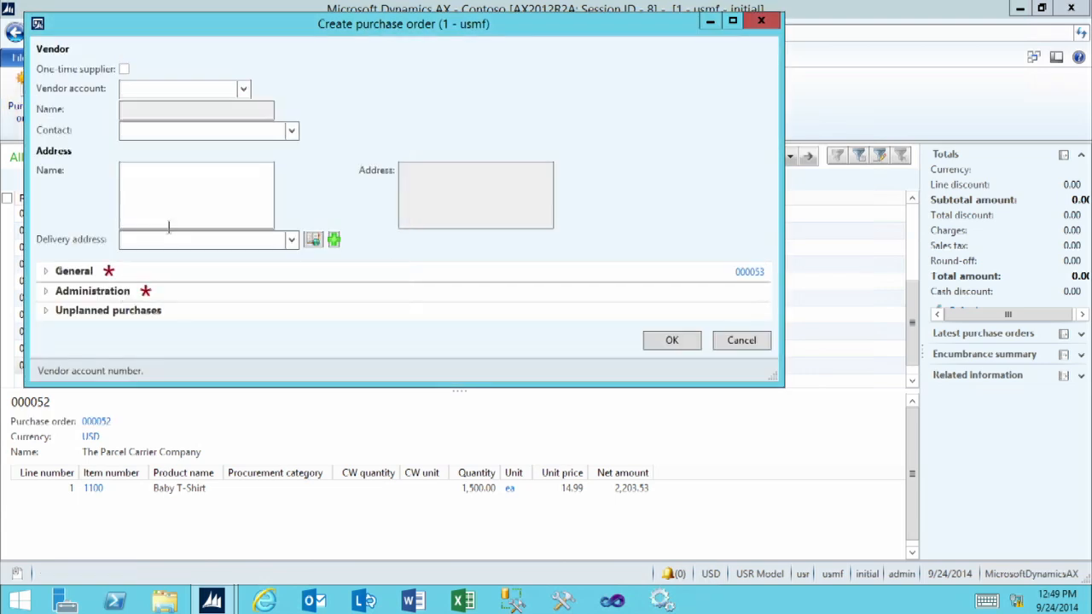
- Examine the new order's administration and general details, including the Purchase agreement ID lookup, and close the form without creating the order
{"action": "left_click", "coordinate": [75, 291]}
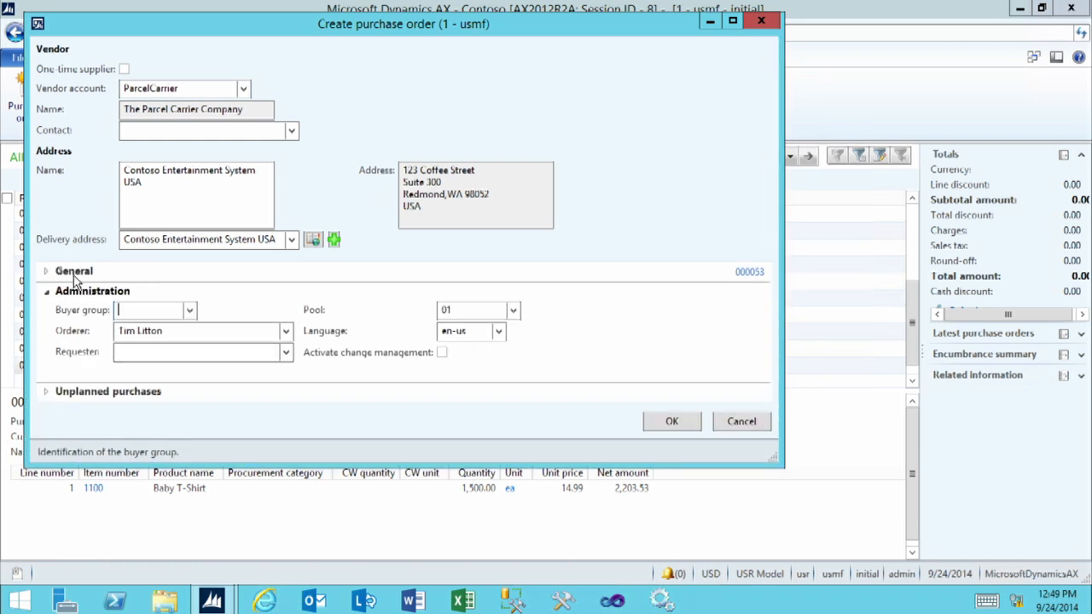
{"action": "left_click", "coordinate": [73, 273]}
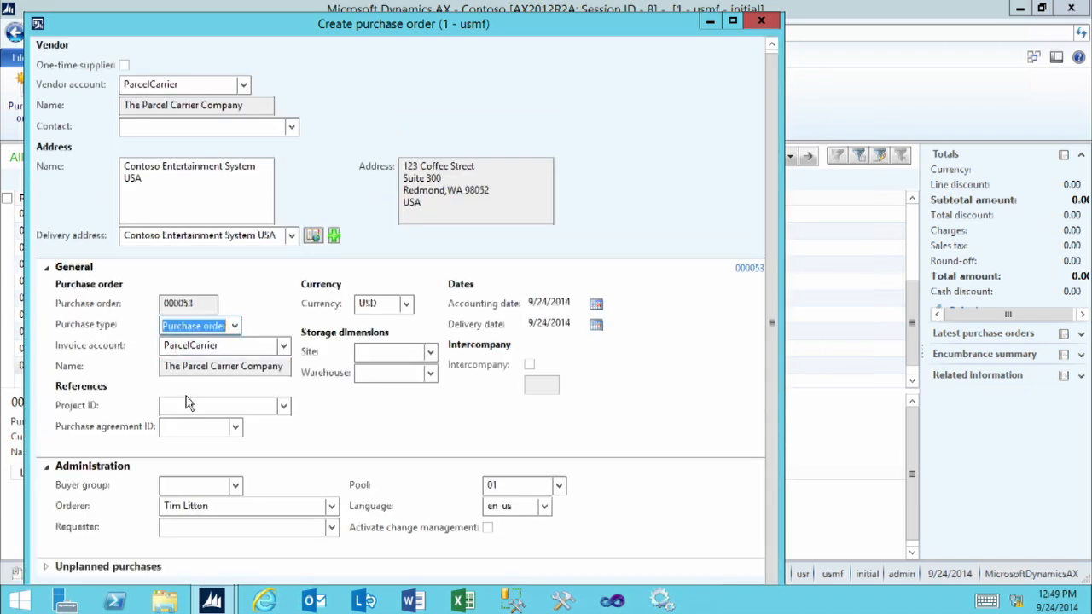
{"action": "left_click", "coordinate": [186, 426]}
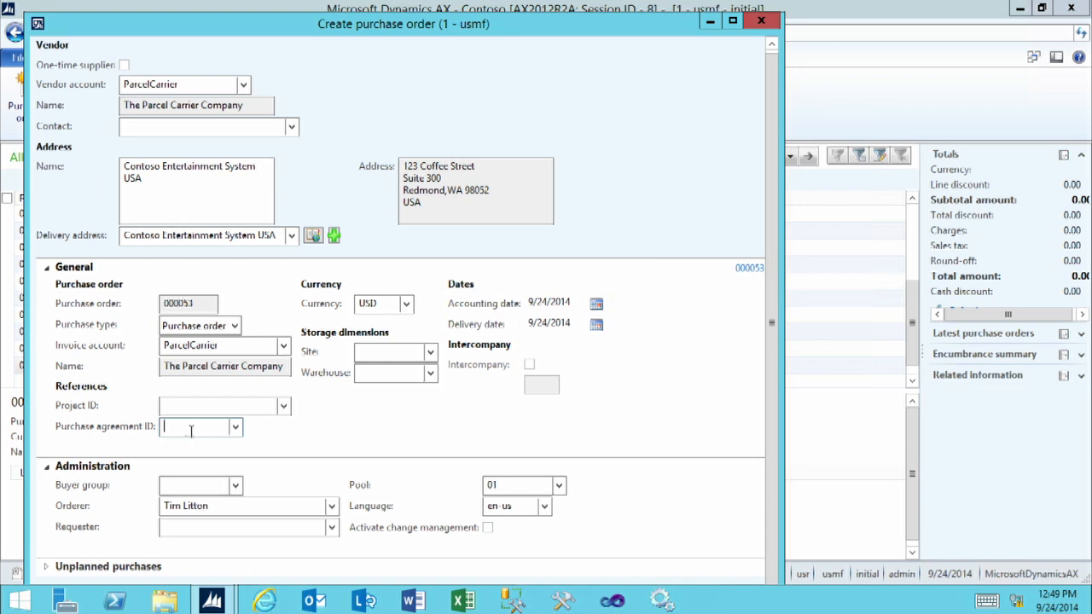
{"action": "left_click", "coordinate": [236, 428]}
{"action": "left_click", "coordinate": [215, 429]}
{"action": "left_click", "coordinate": [762, 21]}
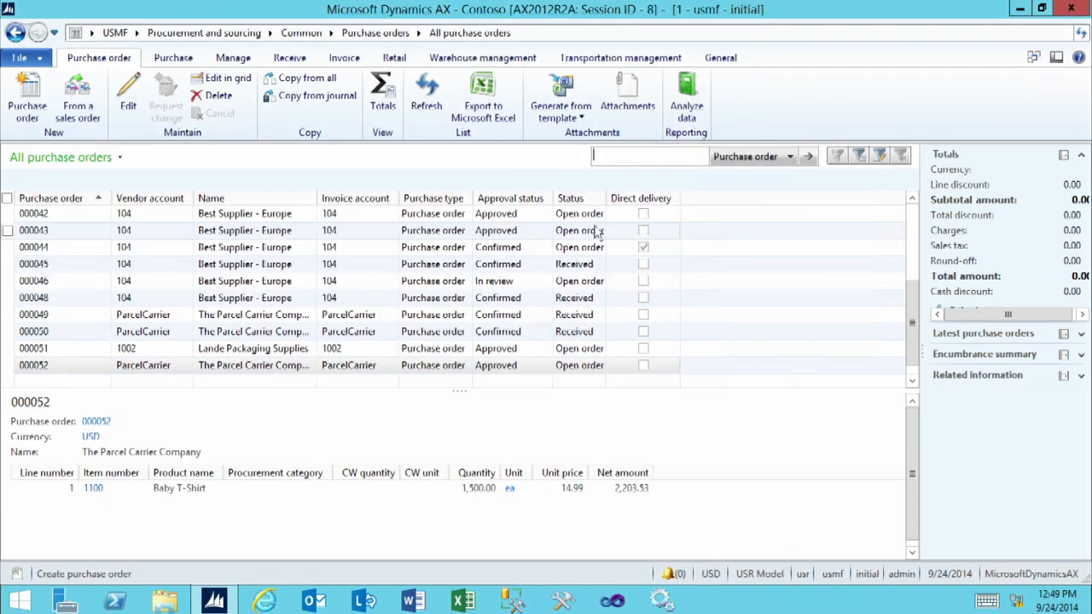